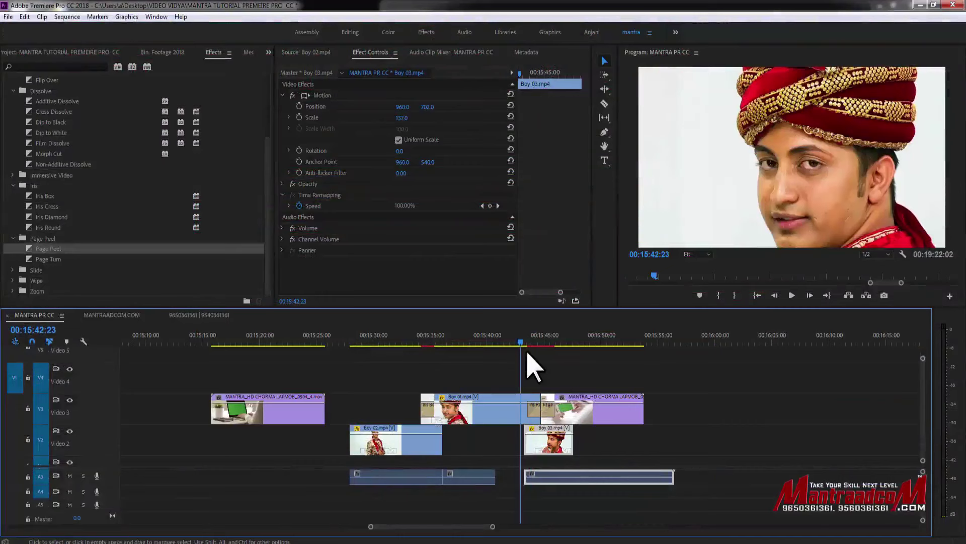
- Zoom and scrub the timeline to close in on the Iris Round transition at the Boy 06/Couple 01 cut
key(minus)
key(minus)
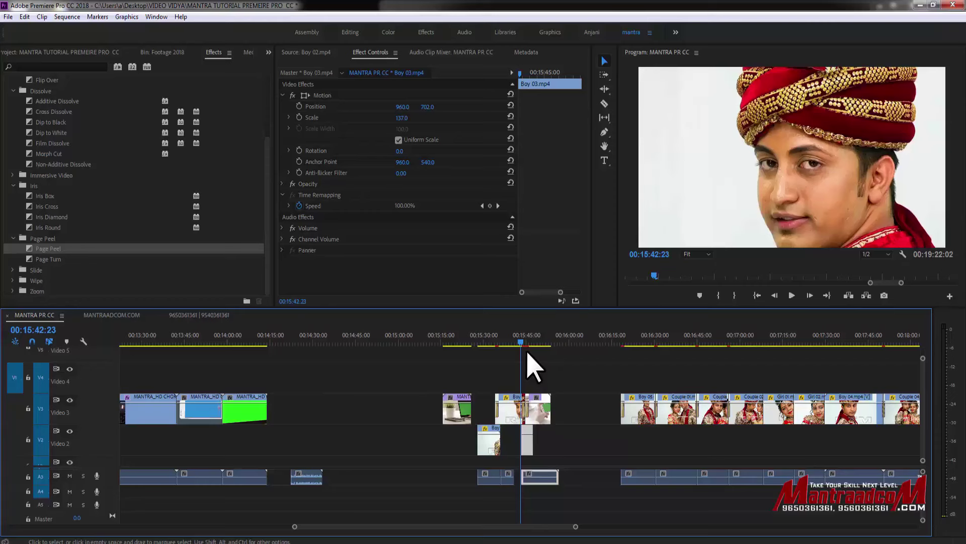
key(equal)
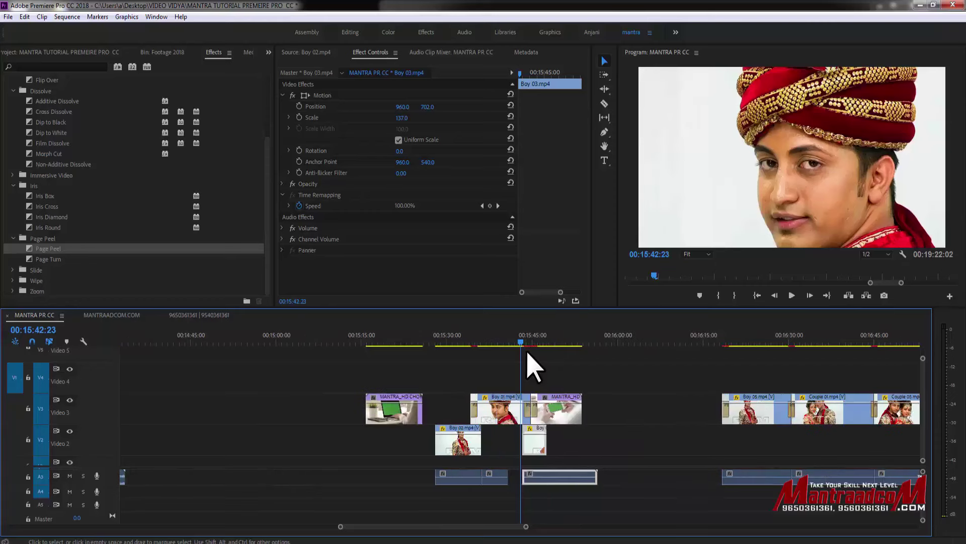
drag(527, 352, 856, 375)
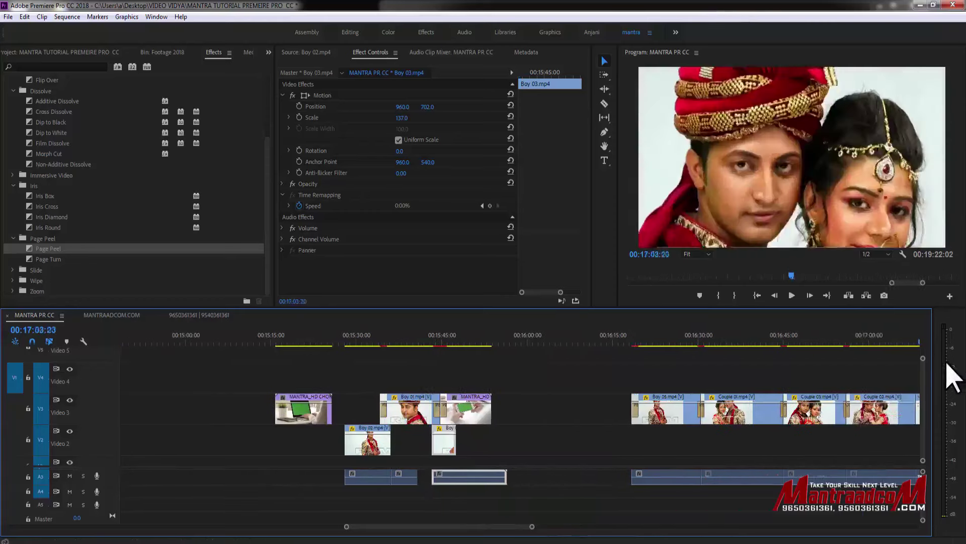
mouse_move(781, 364)
mouse_down()
mouse_move(706, 368)
mouse_move(642, 346)
mouse_up()
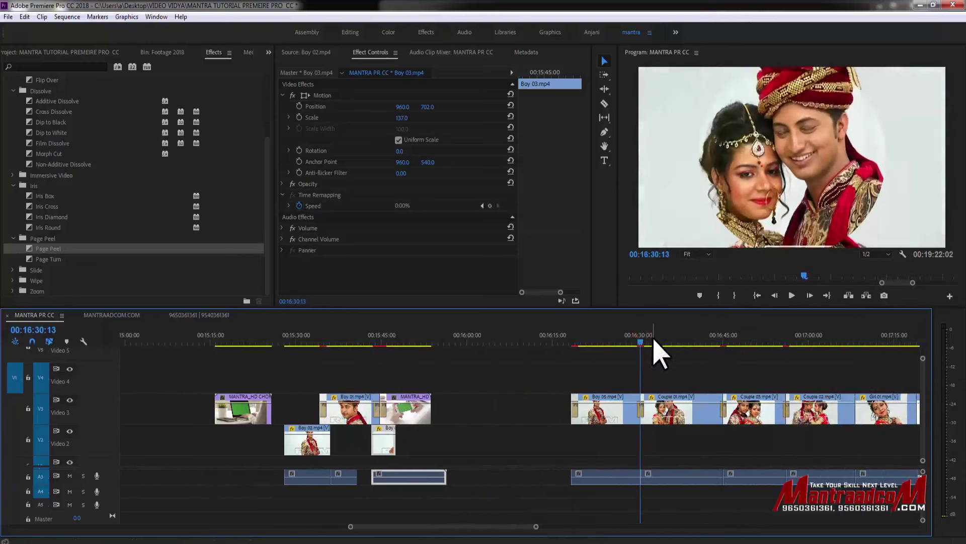
key(equal)
key(equal)
key(equal)
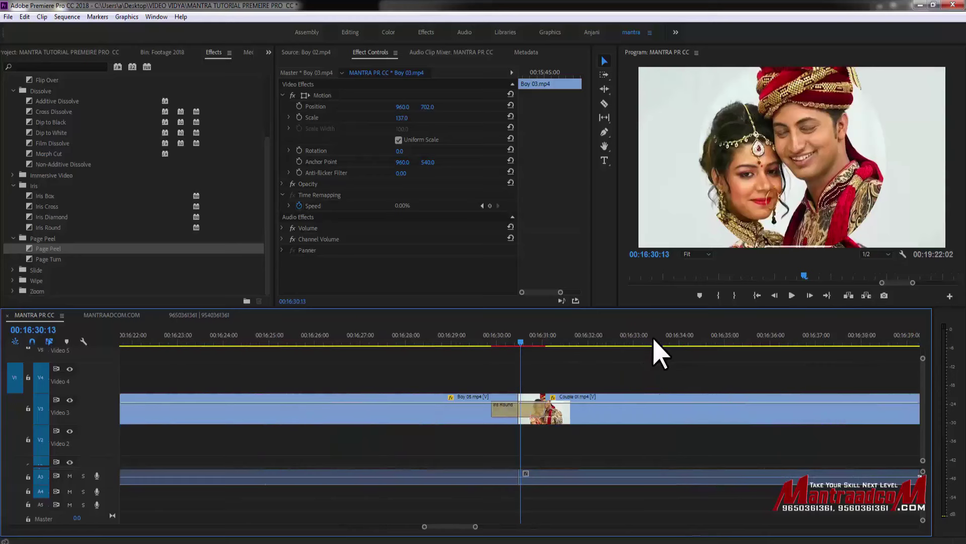
- Select the Iris Round transition and enlarge the Effect Controls panel to show its settings
click(530, 411)
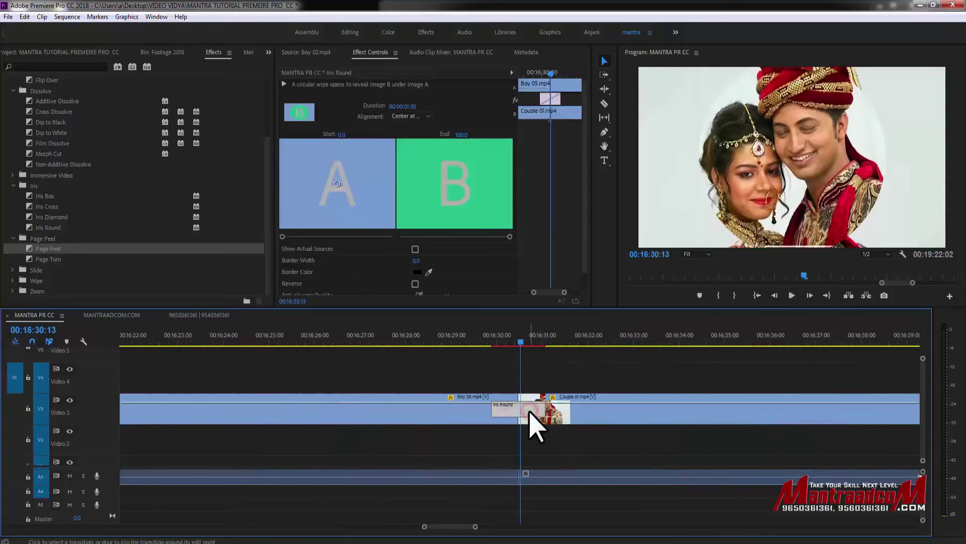
scroll(582, 282, down, 1)
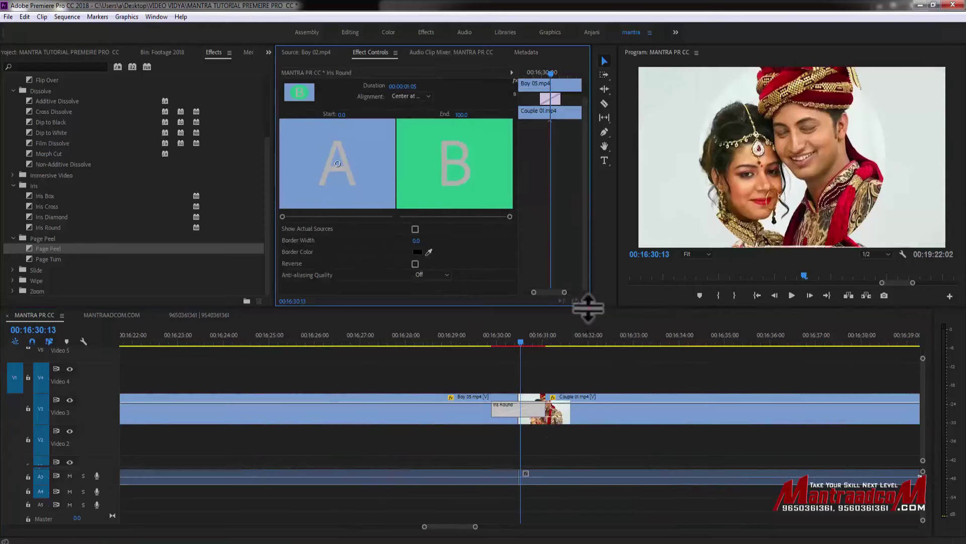
drag(588, 307, 604, 361)
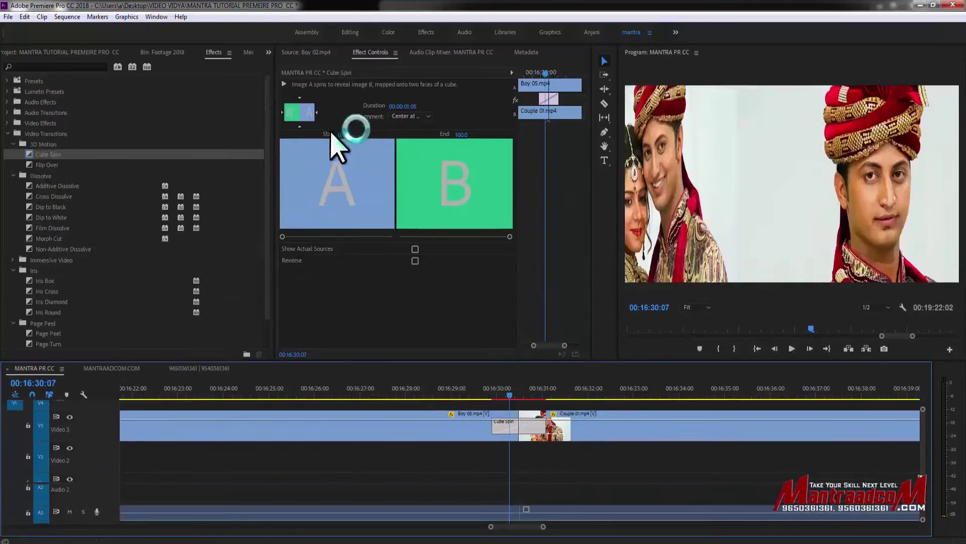
click(427, 116)
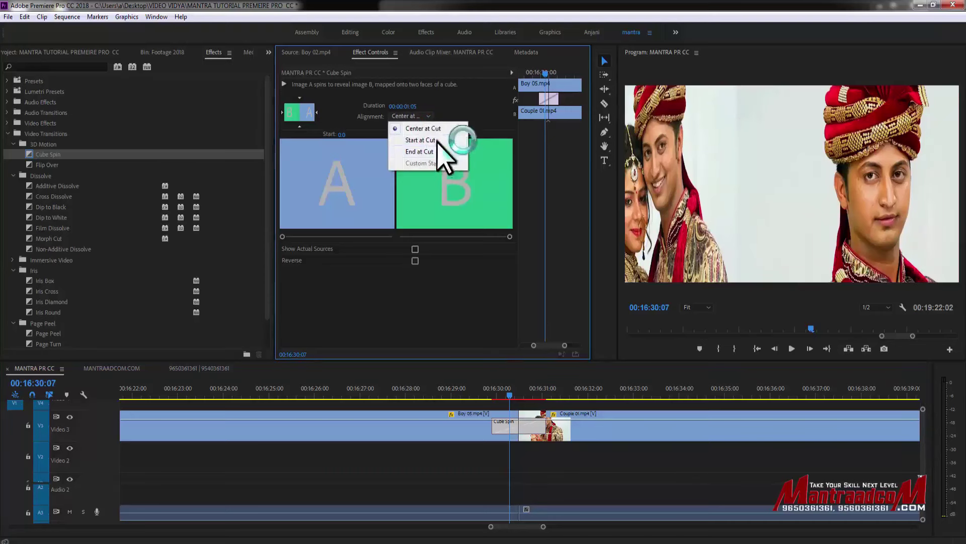
click(420, 140)
click(421, 116)
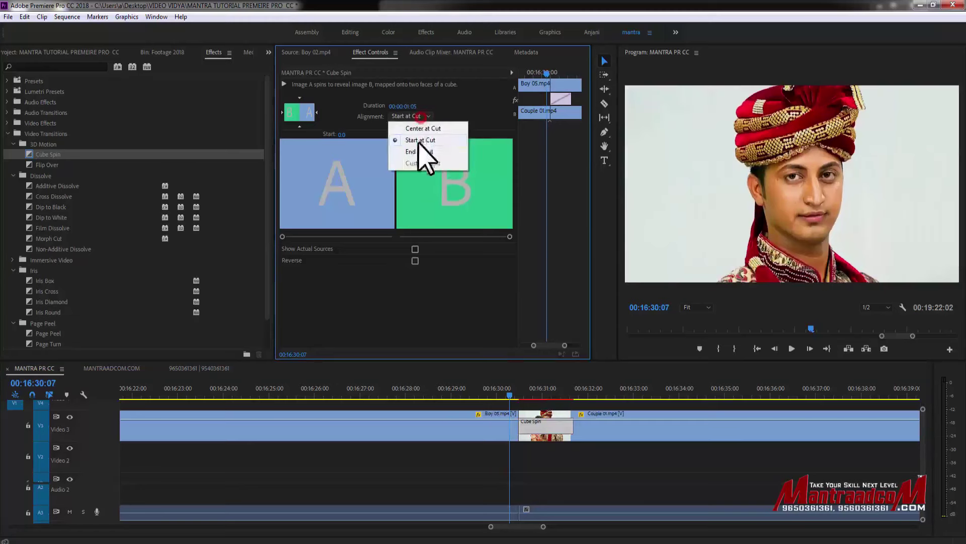
click(420, 152)
click(428, 116)
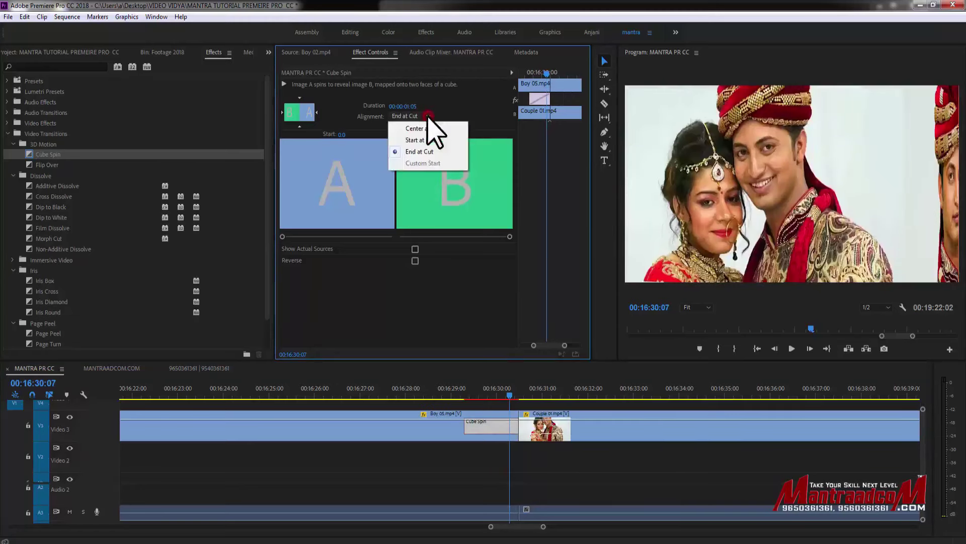
click(423, 128)
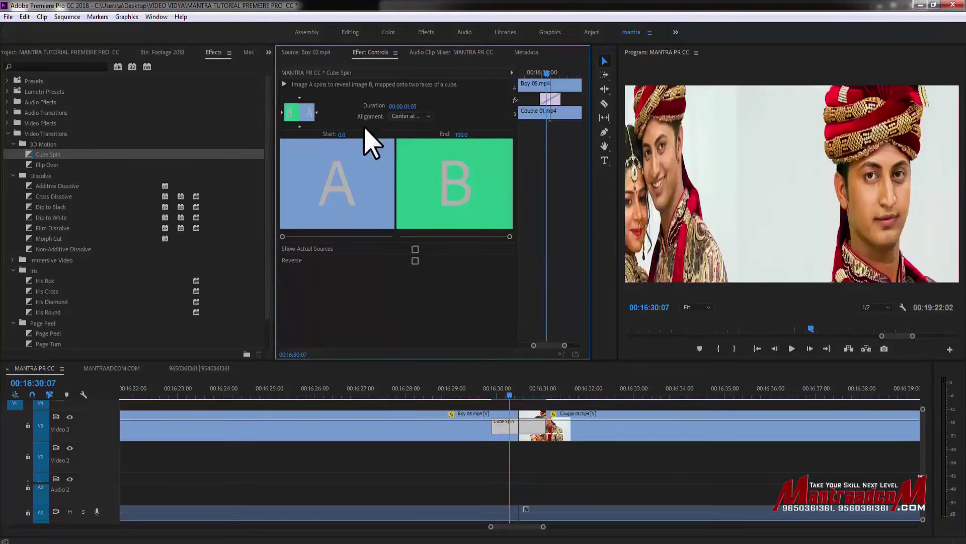
- Try vertical and right-to-left spin directions on the Cube Spin thumbnail, previewing each
drag(498, 392, 517, 402)
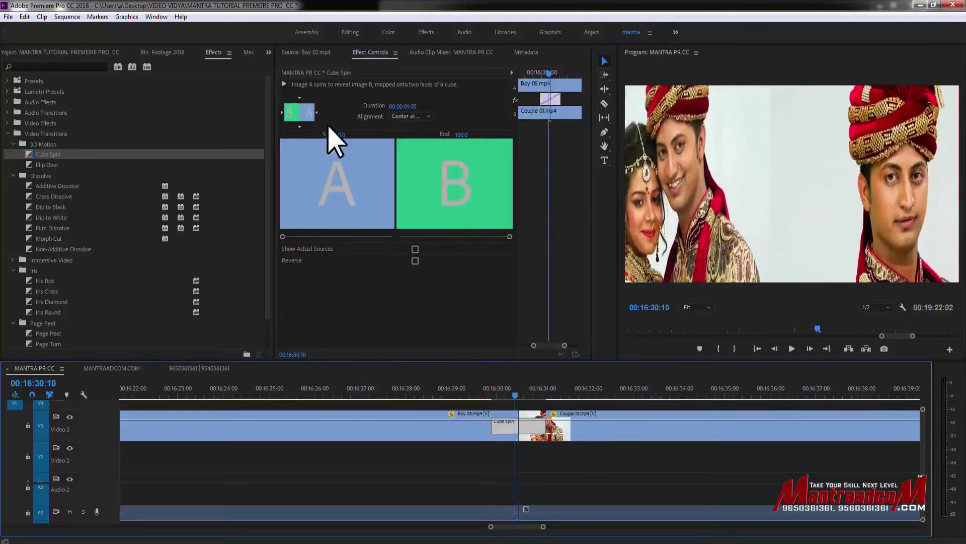
click(299, 98)
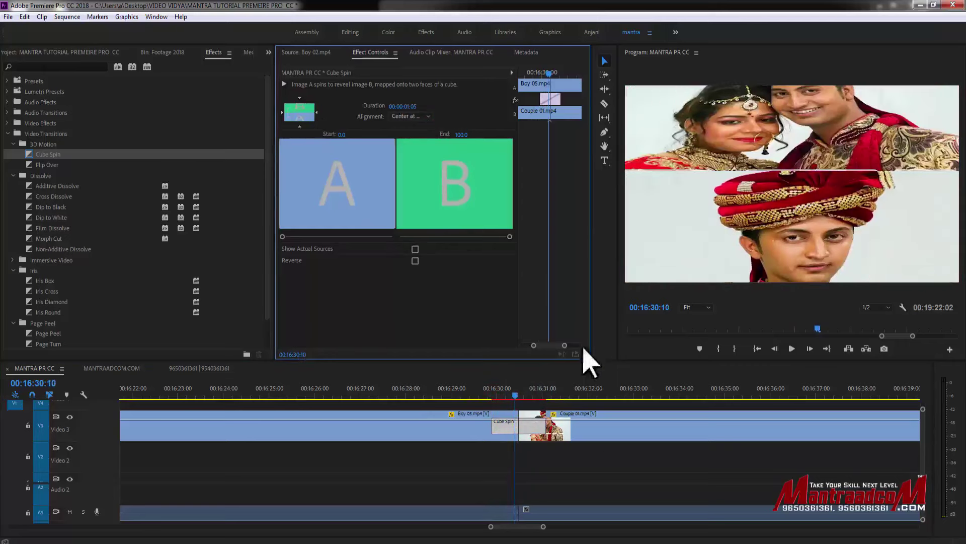
drag(498, 395, 531, 395)
click(395, 179)
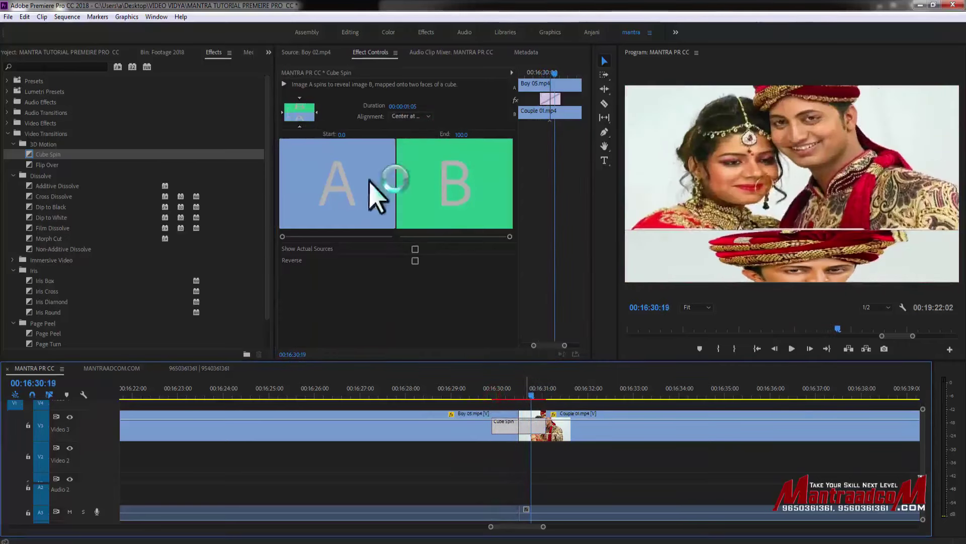
click(316, 113)
click(488, 386)
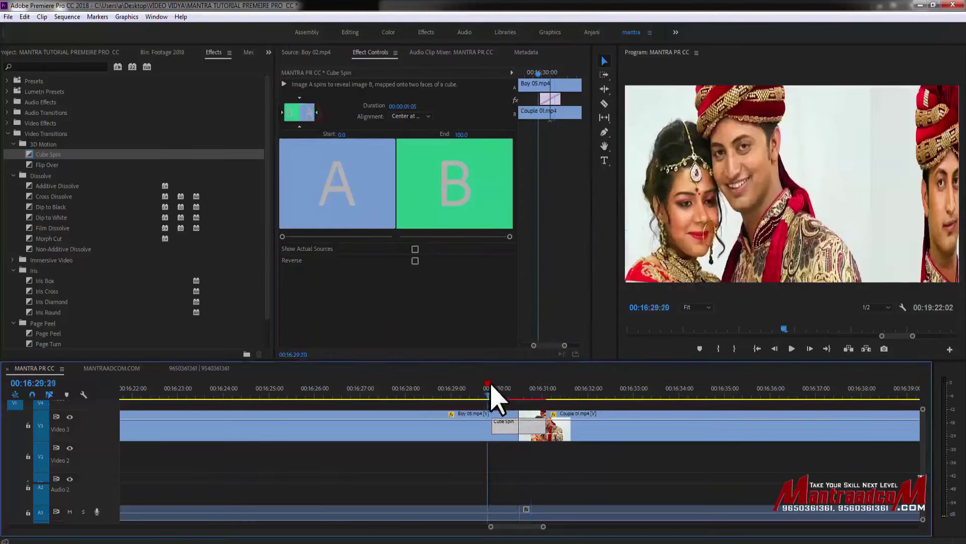
- Settle the Cube Spin on the top-arrow direction and turn on Reverse
drag(493, 395, 524, 395)
click(282, 113)
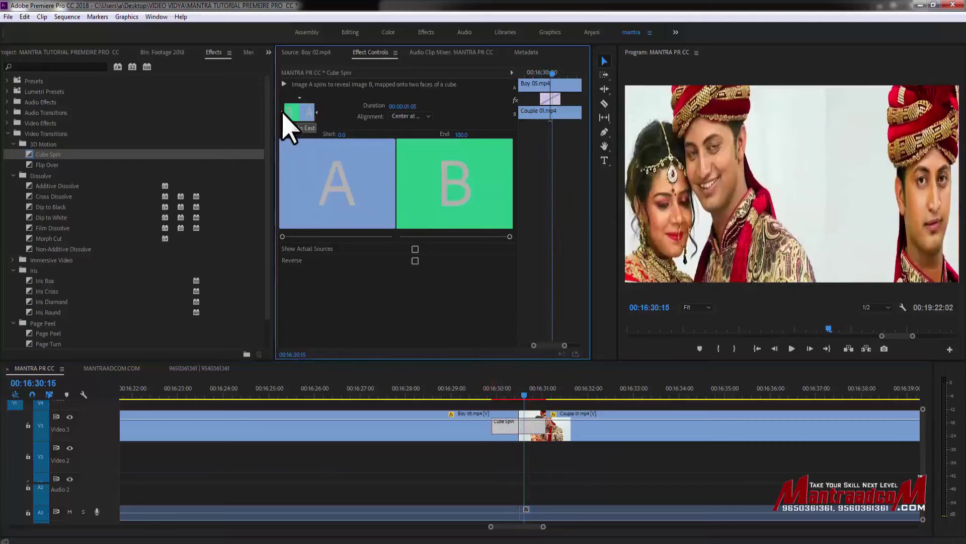
drag(499, 396, 552, 397)
click(300, 126)
click(300, 98)
click(415, 261)
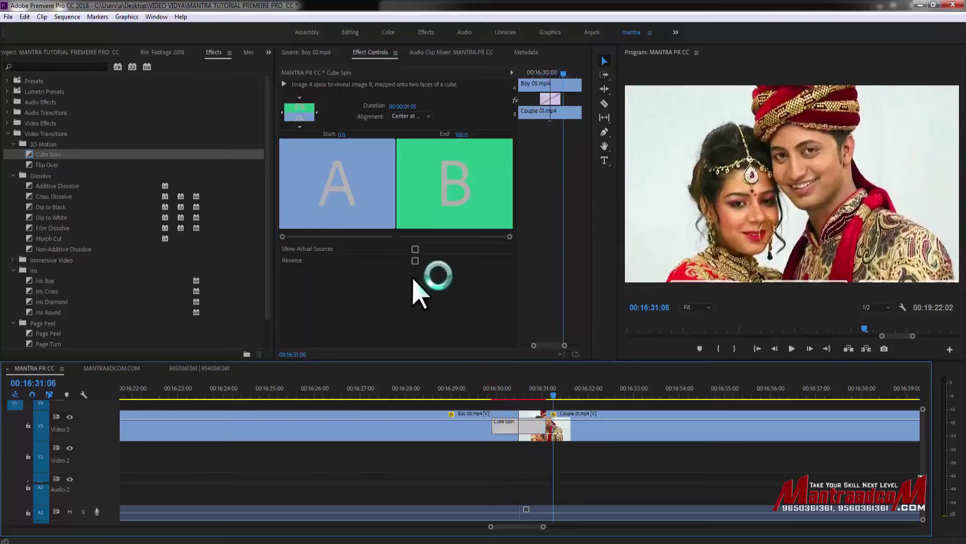
mouse_move(491, 396)
mouse_down()
mouse_move(552, 396)
mouse_move(506, 397)
mouse_up()
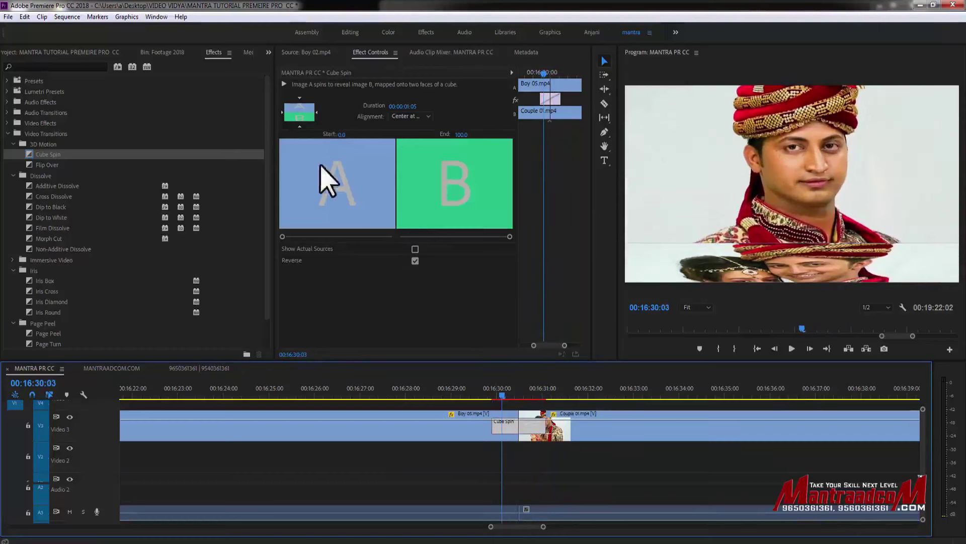
- Preview the Cube Spin with Show Actual Sources turned on
click(415, 248)
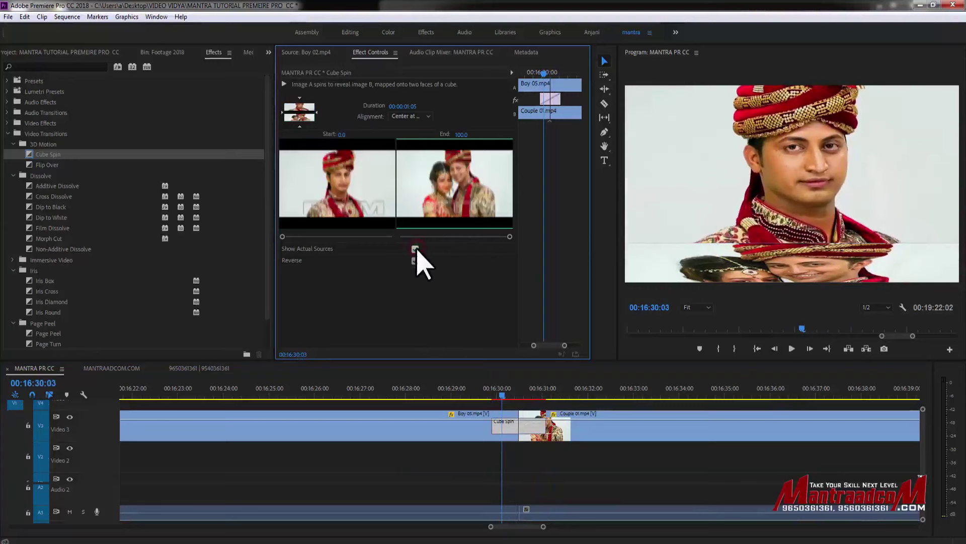
click(497, 396)
drag(498, 397, 520, 397)
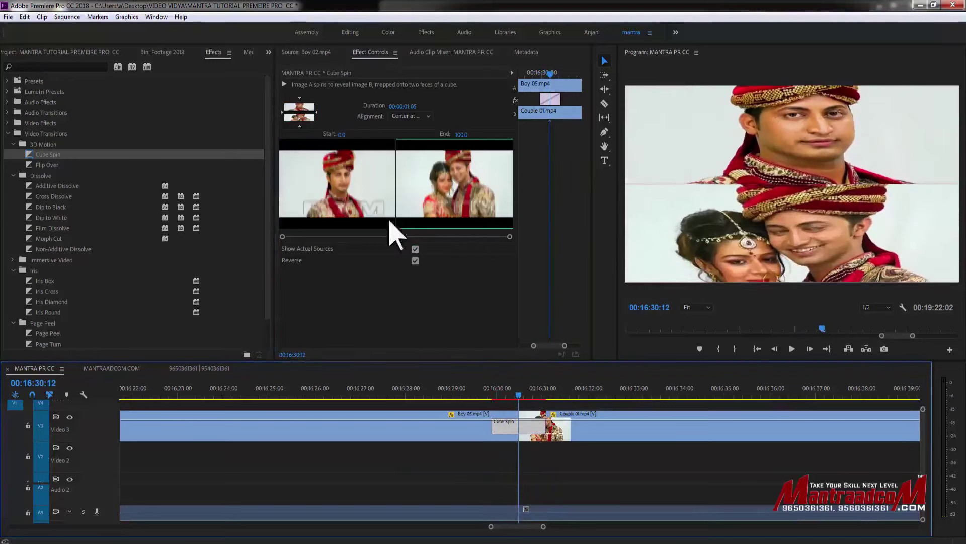
key(Left)
key(Left)
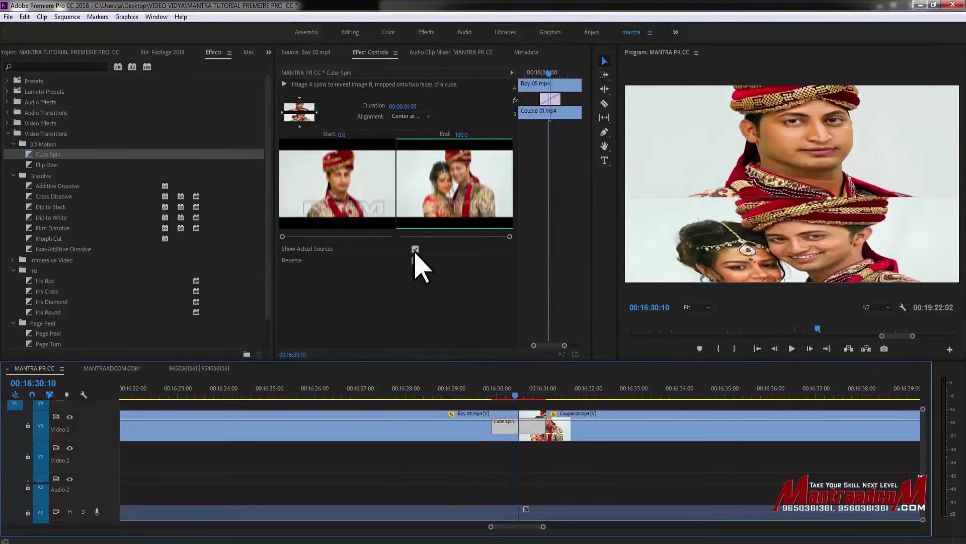
- Return to A/B placeholders, lengthen Cube Spin to 00:00:01:16 and turn Reverse off
click(415, 249)
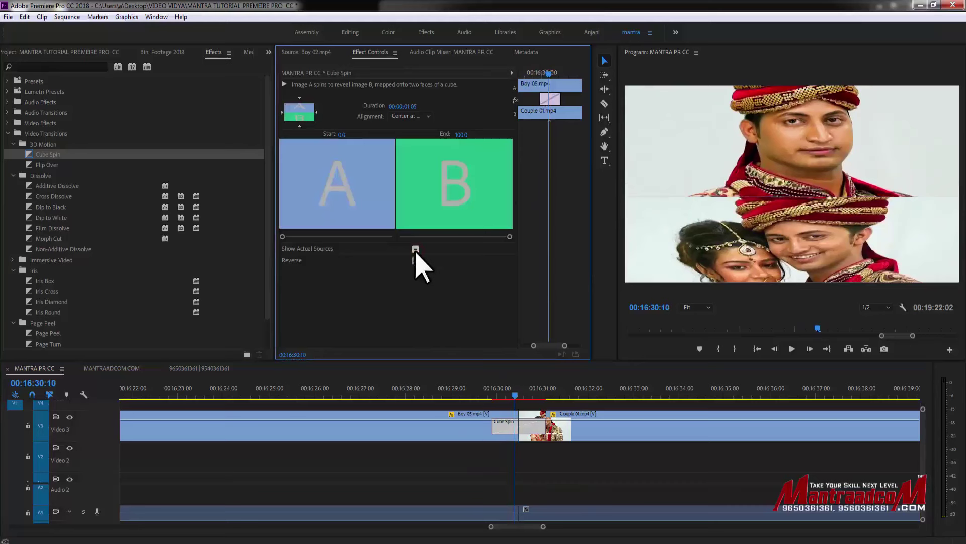
mouse_move(283, 237)
mouse_down()
mouse_move(385, 236)
mouse_move(211, 237)
mouse_up()
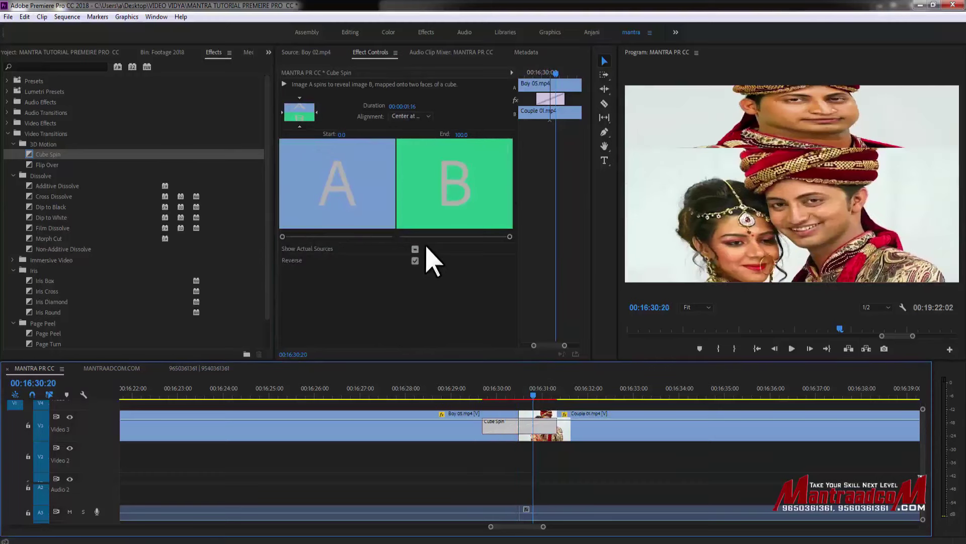
click(415, 261)
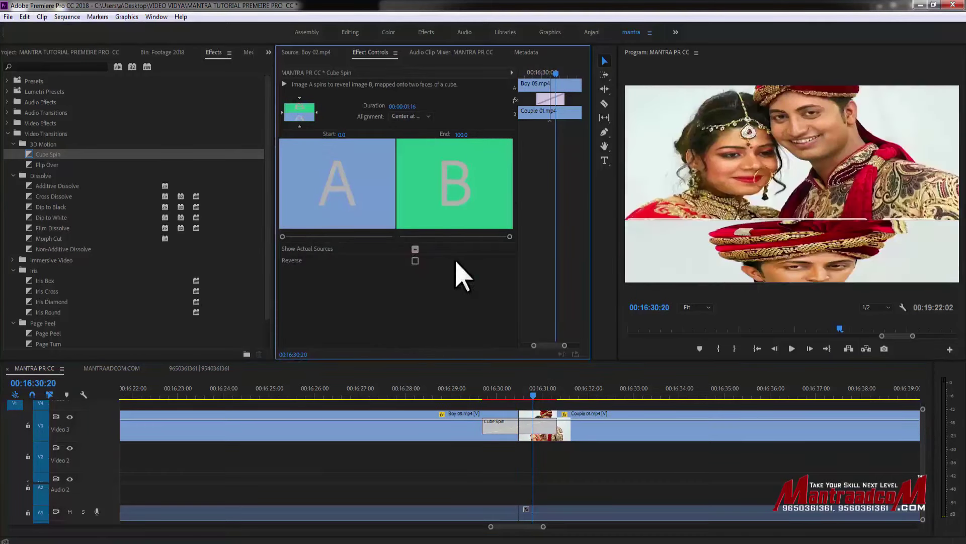
- Drag the Cube Spin edges until the transition lasts 00:00:03:06
drag(496, 387, 513, 387)
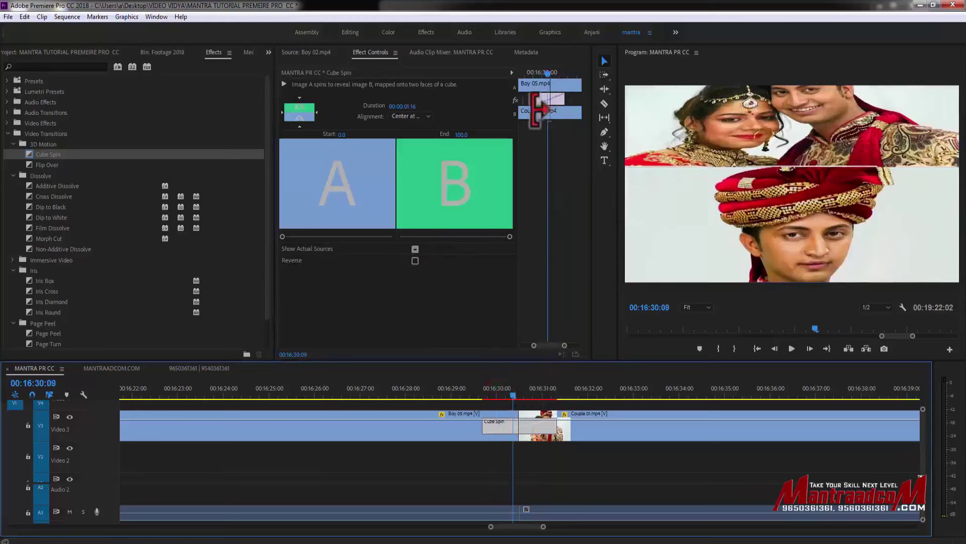
drag(520, 110, 407, 106)
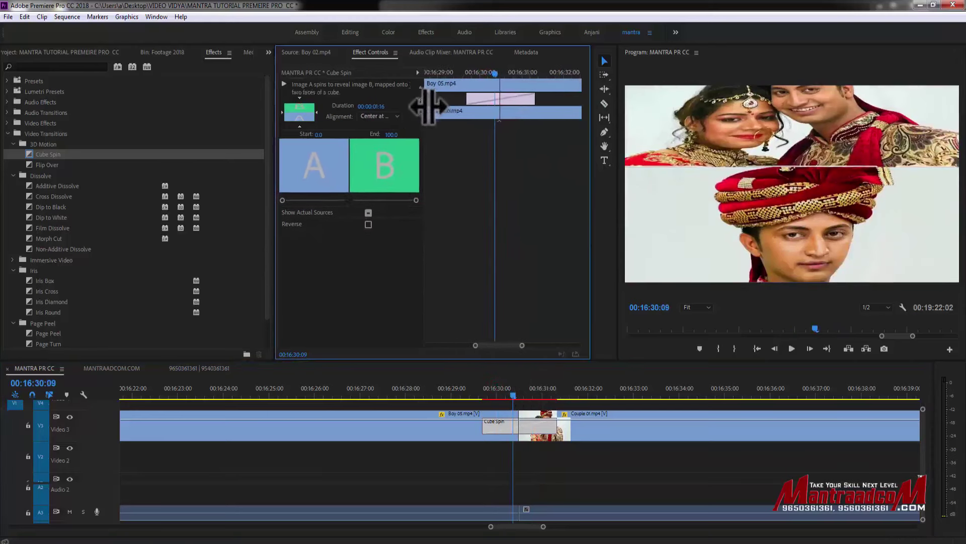
mouse_move(451, 72)
mouse_down()
mouse_move(484, 80)
mouse_move(461, 86)
mouse_up()
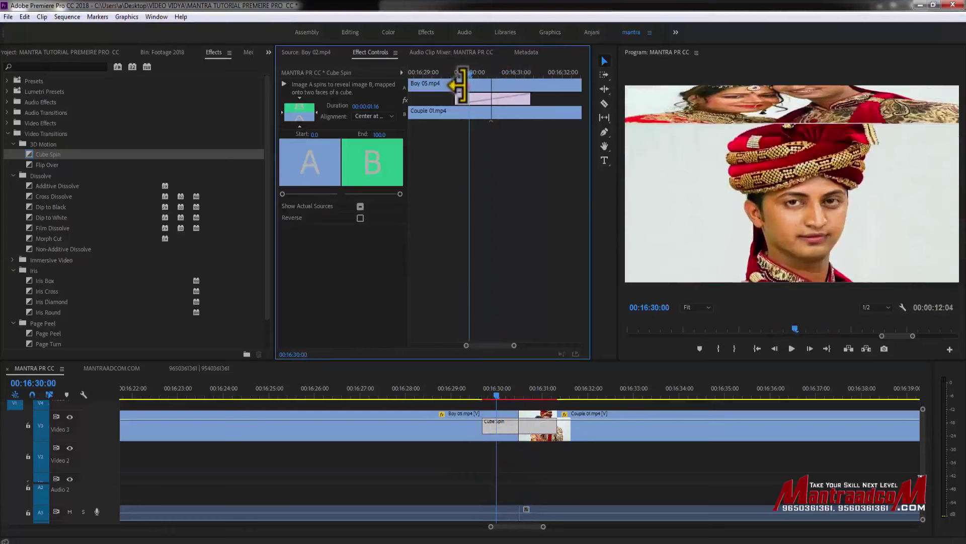
drag(523, 99, 567, 113)
mouse_move(493, 388)
mouse_down()
mouse_move(595, 389)
mouse_move(564, 390)
mouse_up()
drag(461, 98, 414, 98)
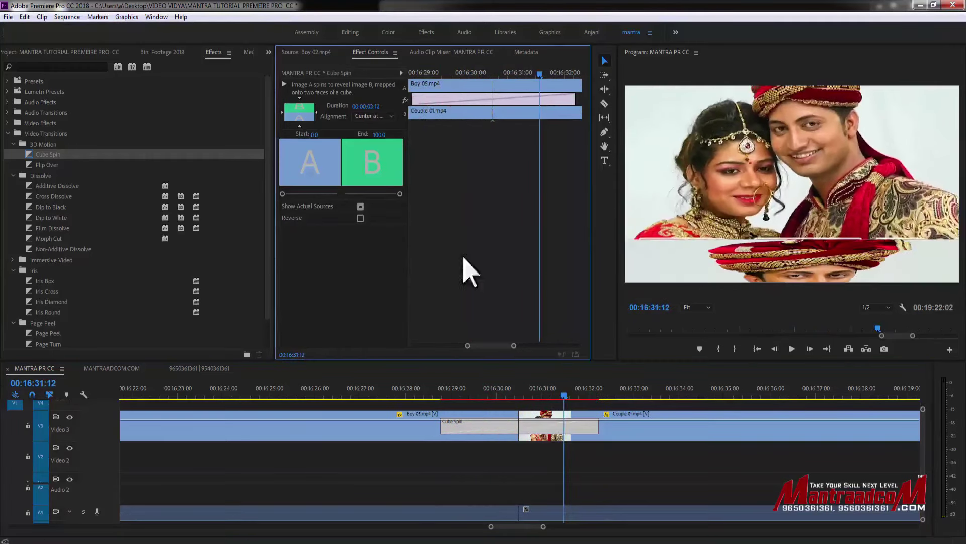
click(513, 398)
drag(589, 425, 549, 421)
key(space)
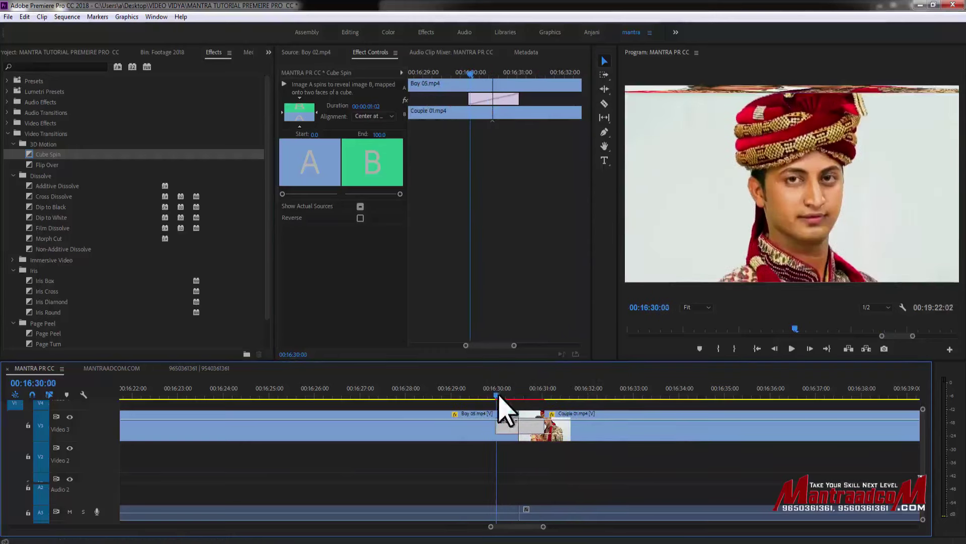
key(space)
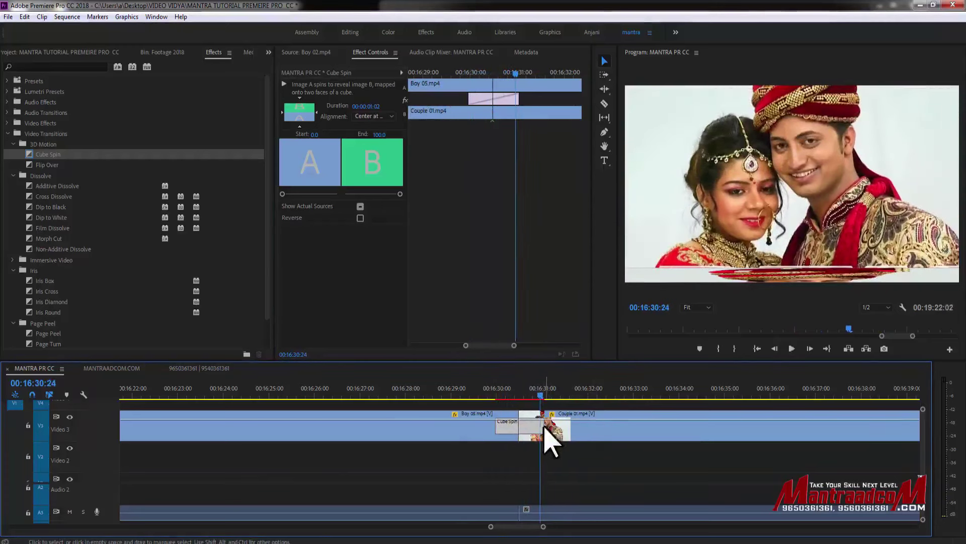
drag(545, 427, 589, 425)
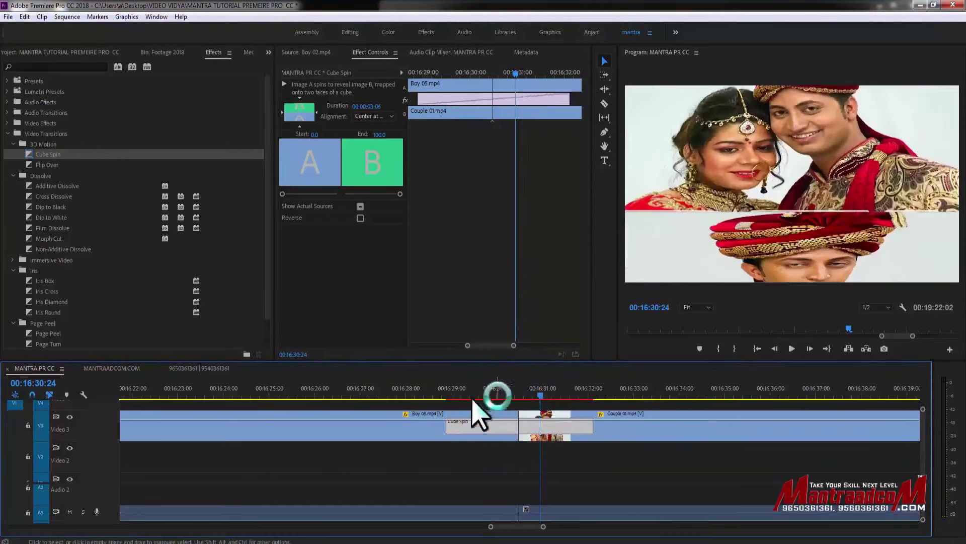
click(455, 396)
- Play back and step frame by frame through the 00:00:03:06 Cube Spin
key(space)
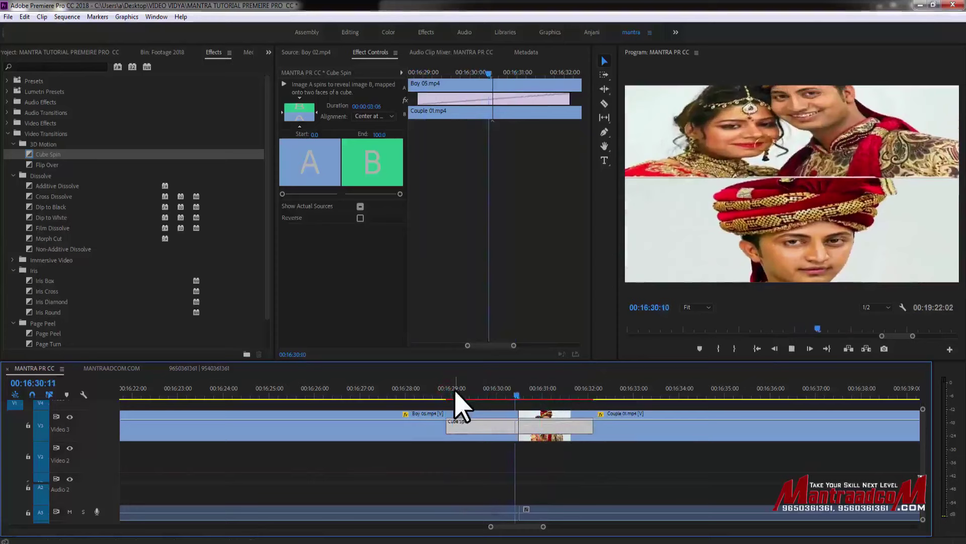
key(space)
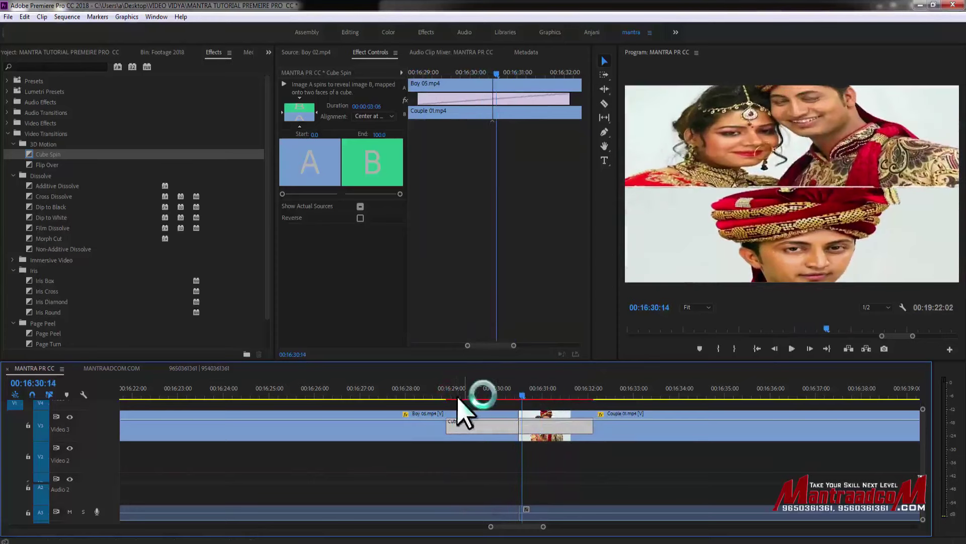
key(Left)
key(Left)
key(Left)
key(Right)
key(Right)
key(Right)
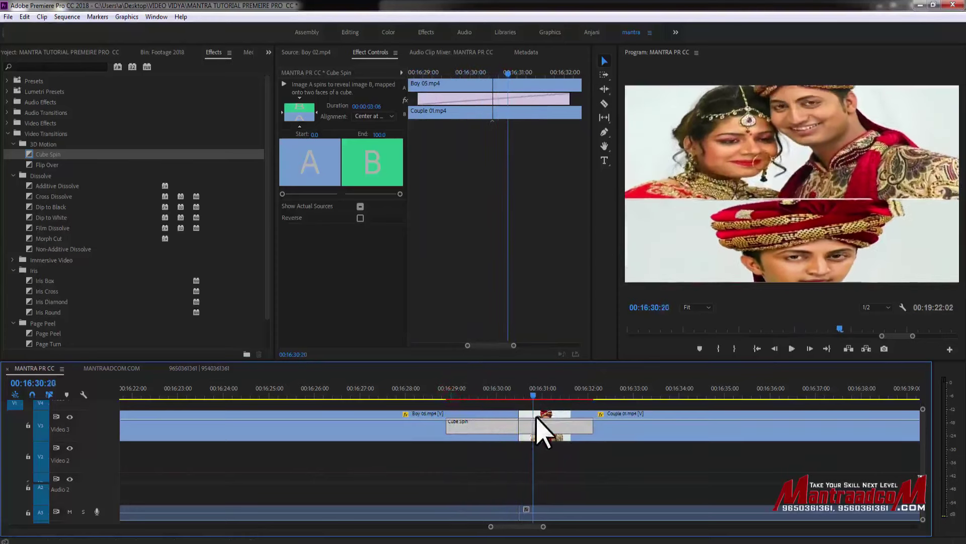
- Shift the Cube Spin off-centre to Custom Start, spanning about 00:16:29 to 00:16:32
drag(528, 102, 526, 102)
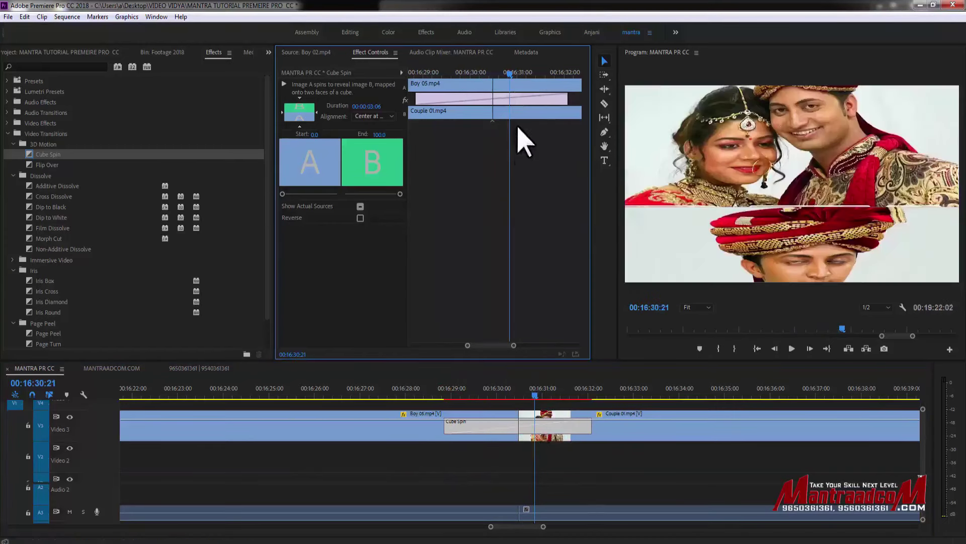
mouse_move(434, 98)
mouse_down()
mouse_move(498, 105)
mouse_move(498, 73)
mouse_up()
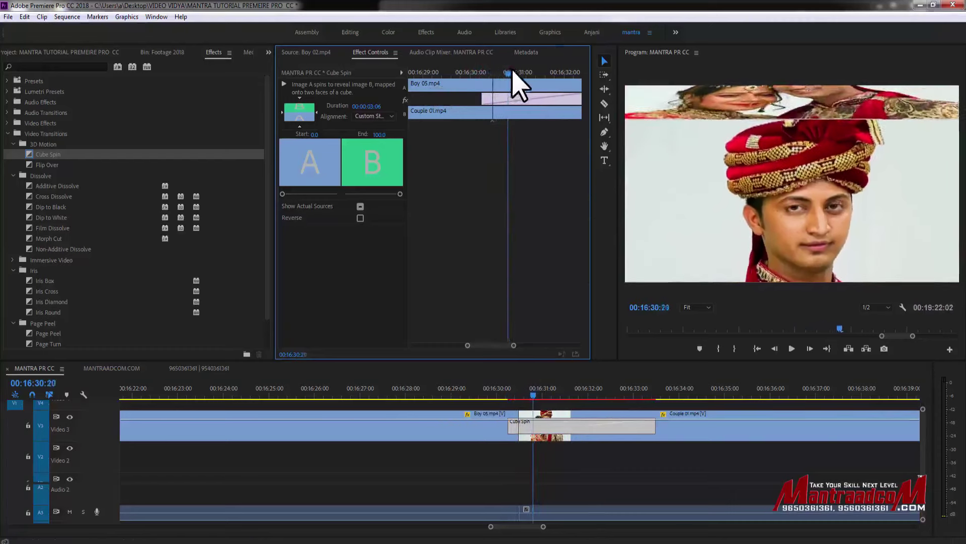
mouse_move(548, 100)
mouse_down()
mouse_move(518, 103)
mouse_move(531, 99)
mouse_up()
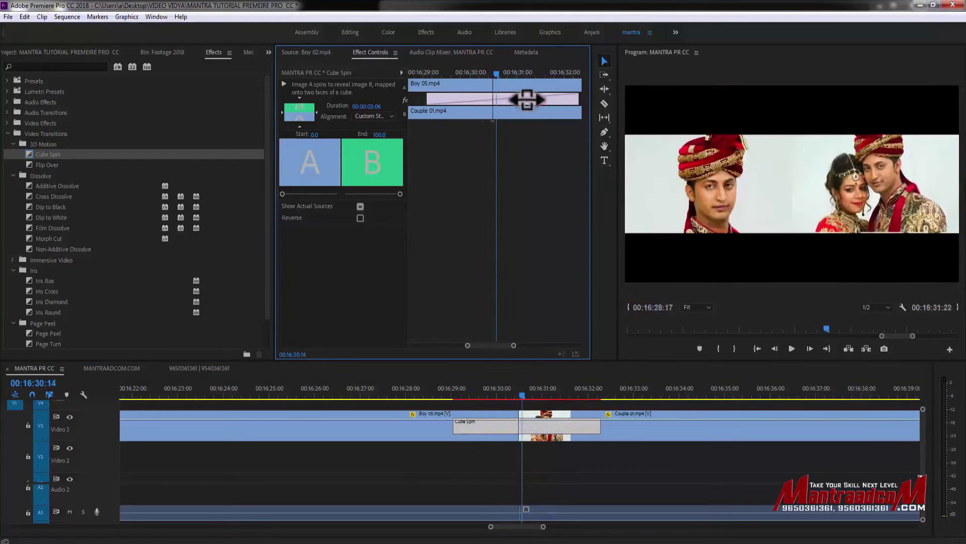
drag(531, 99, 514, 98)
mouse_move(456, 392)
mouse_down()
mouse_move(546, 392)
mouse_move(513, 395)
mouse_up()
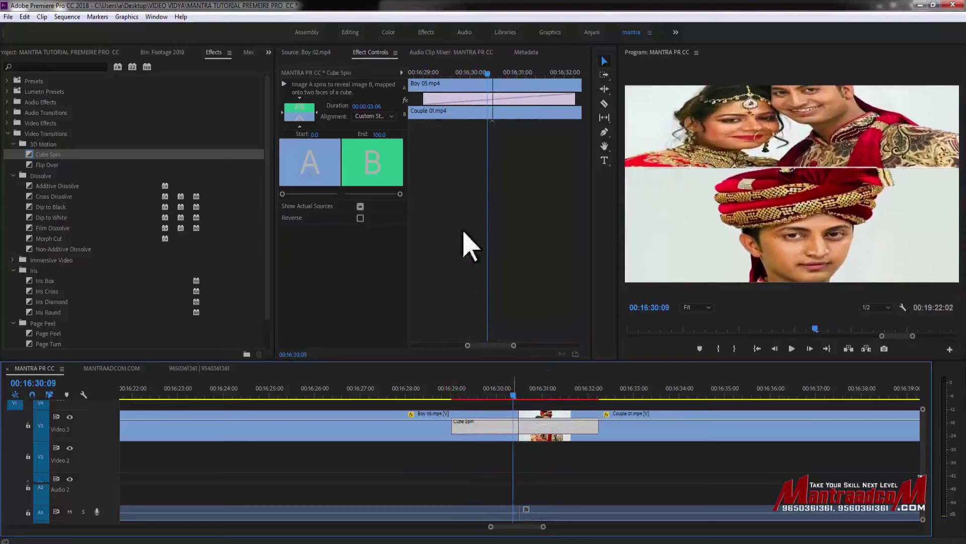
click(382, 117)
mouse_move(511, 98)
mouse_down()
mouse_move(541, 102)
mouse_move(506, 100)
mouse_up()
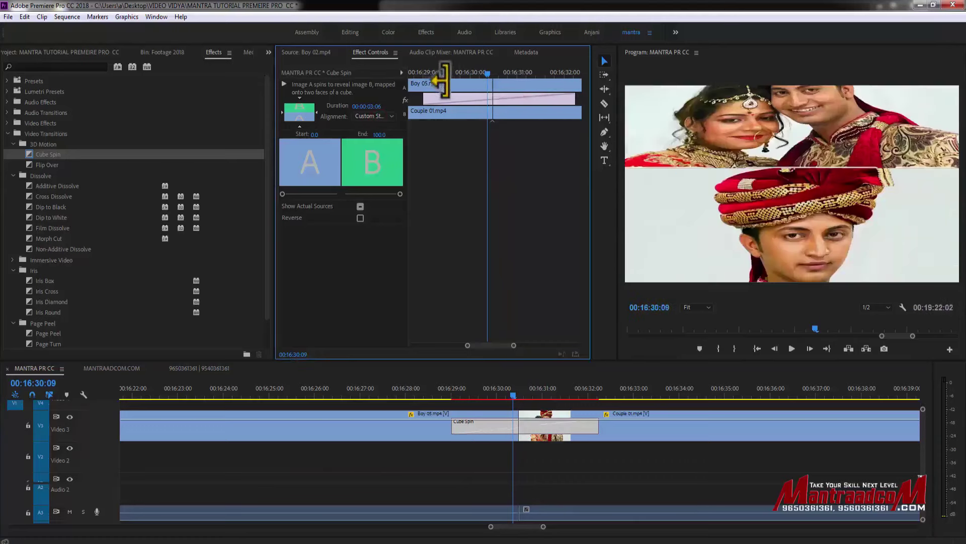
drag(468, 395, 570, 396)
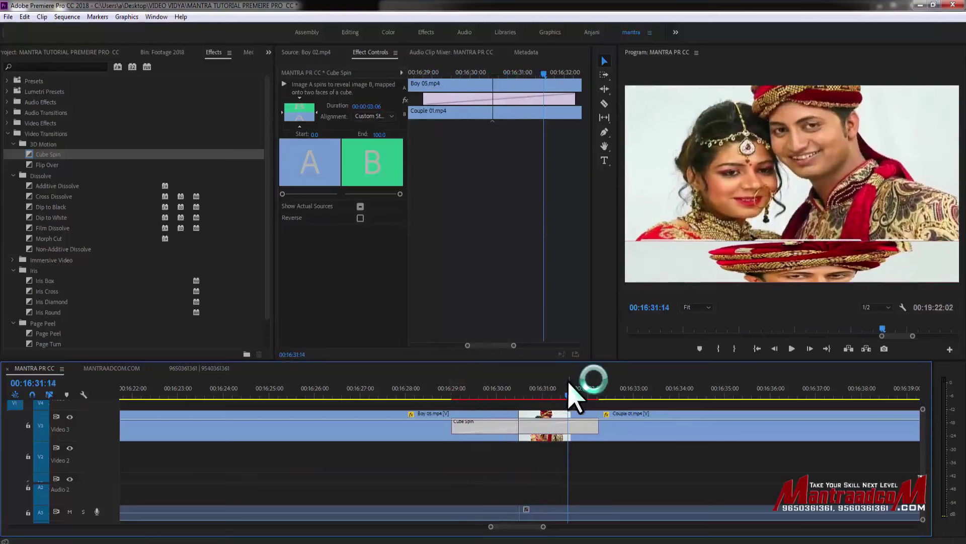
- Apply Iris Box at the Boy 05 / Couple 01 cut and preview it
key(minus)
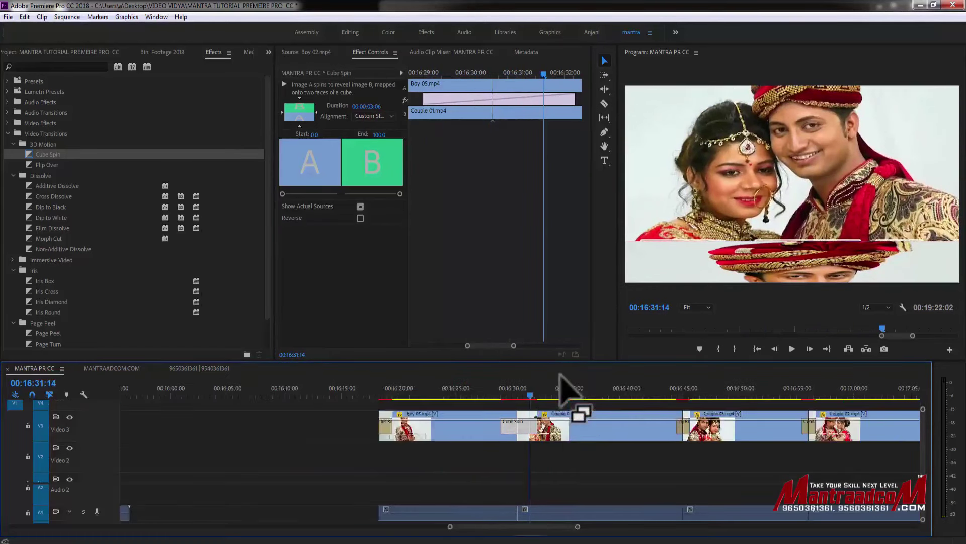
key(minus)
key(minus)
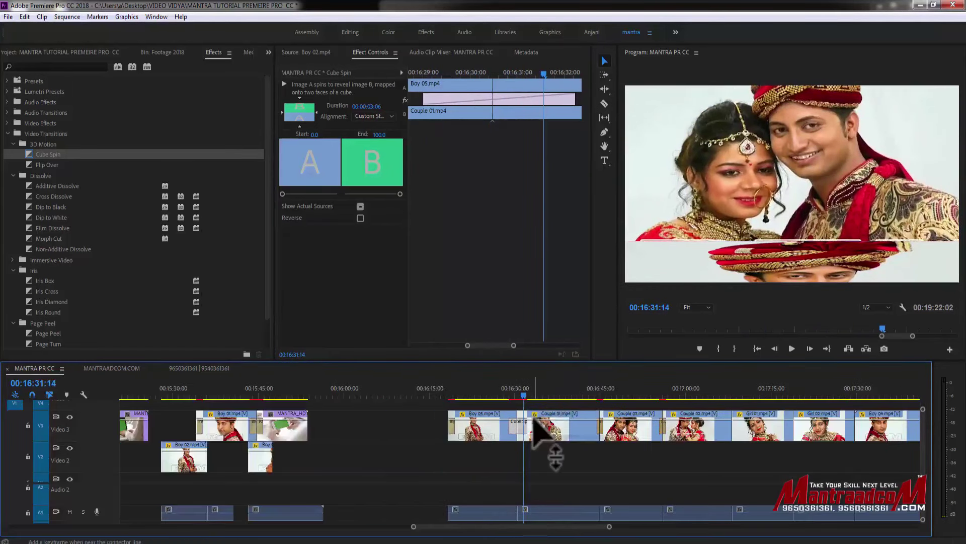
key(equal)
key(equal)
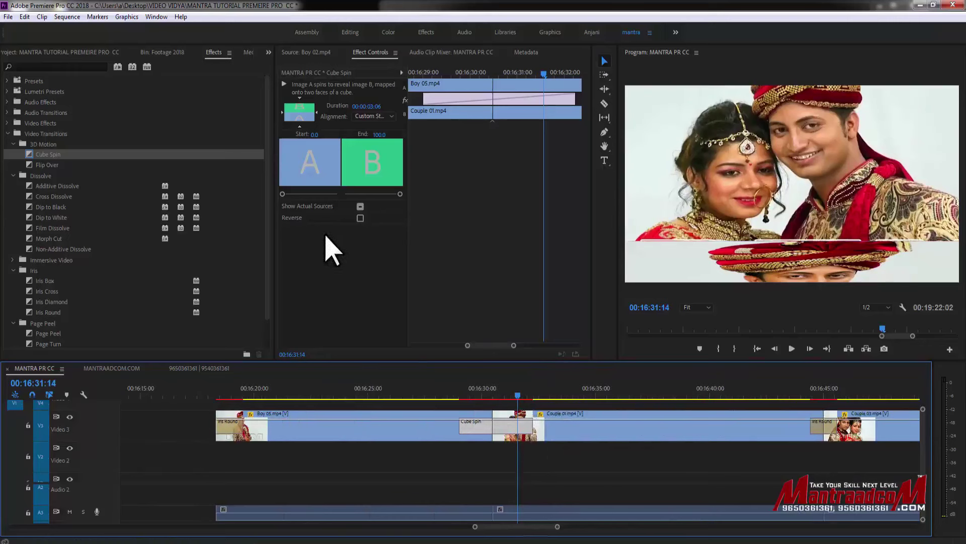
drag(45, 280, 507, 437)
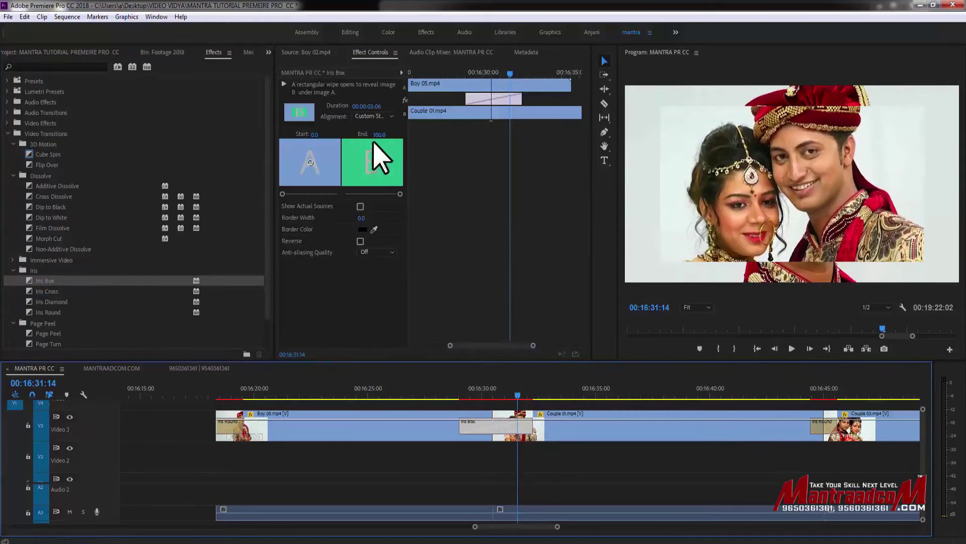
drag(471, 390, 490, 386)
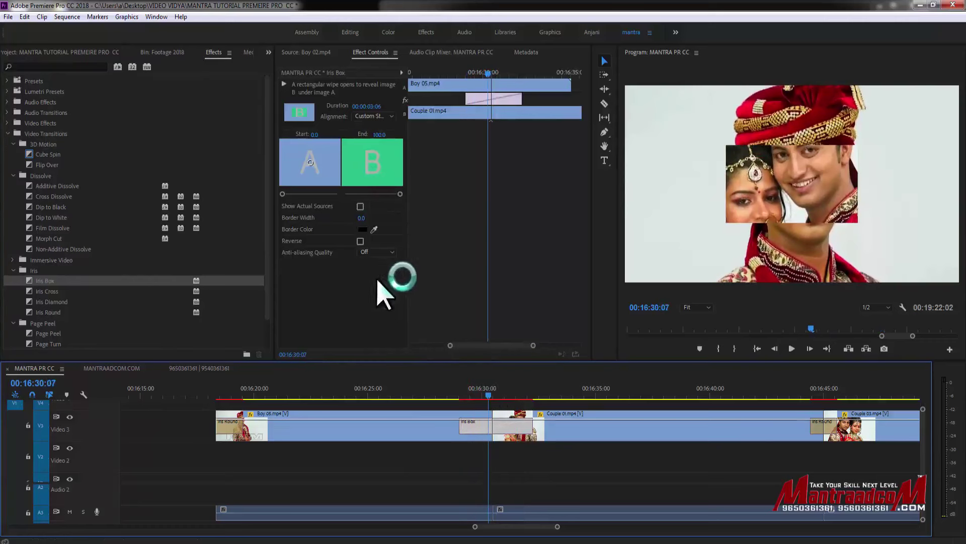
- Set the Iris Box border width to 10.5
click(361, 217)
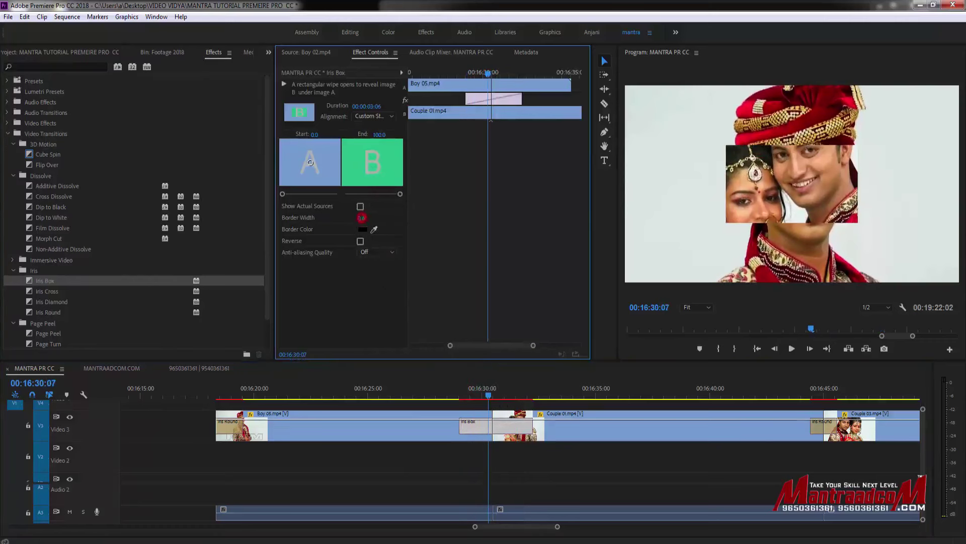
text(10.4)
key(Return)
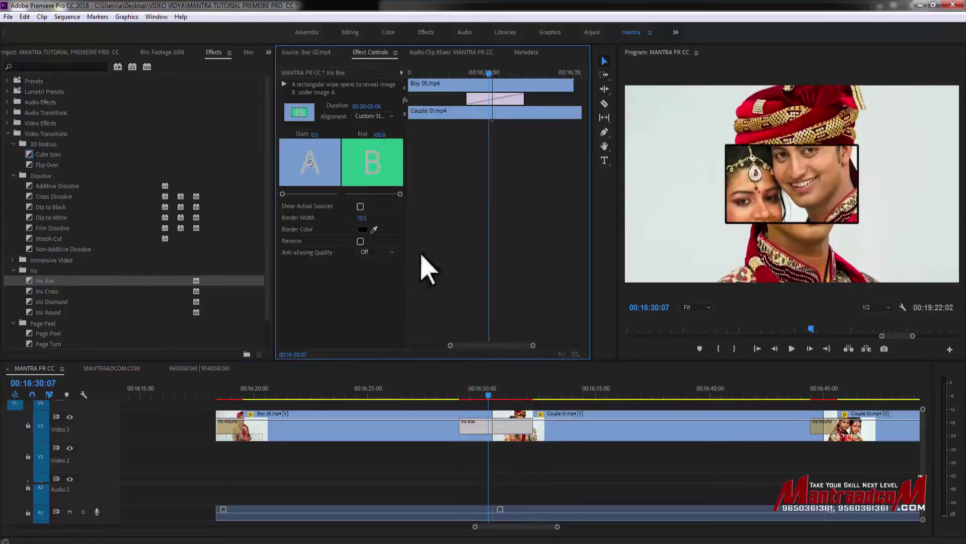
click(465, 383)
drag(493, 392, 498, 396)
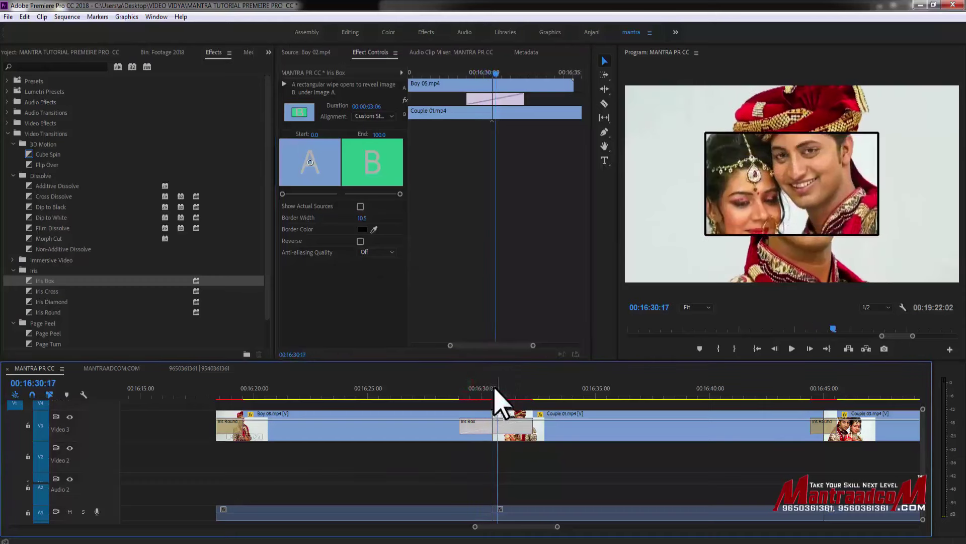
- Make the Iris Box border deep red and preview it mid-transition
click(363, 229)
drag(479, 315, 488, 324)
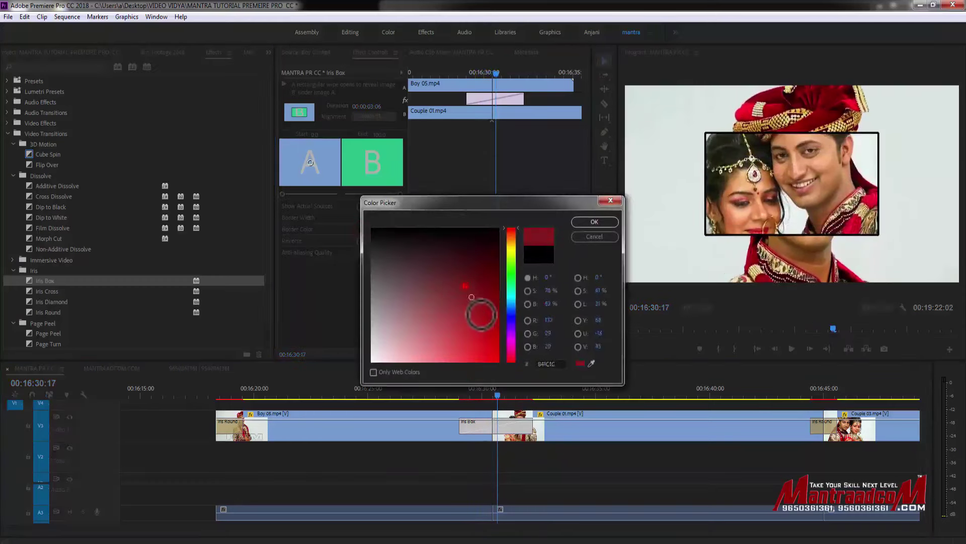
click(594, 222)
drag(463, 394, 498, 389)
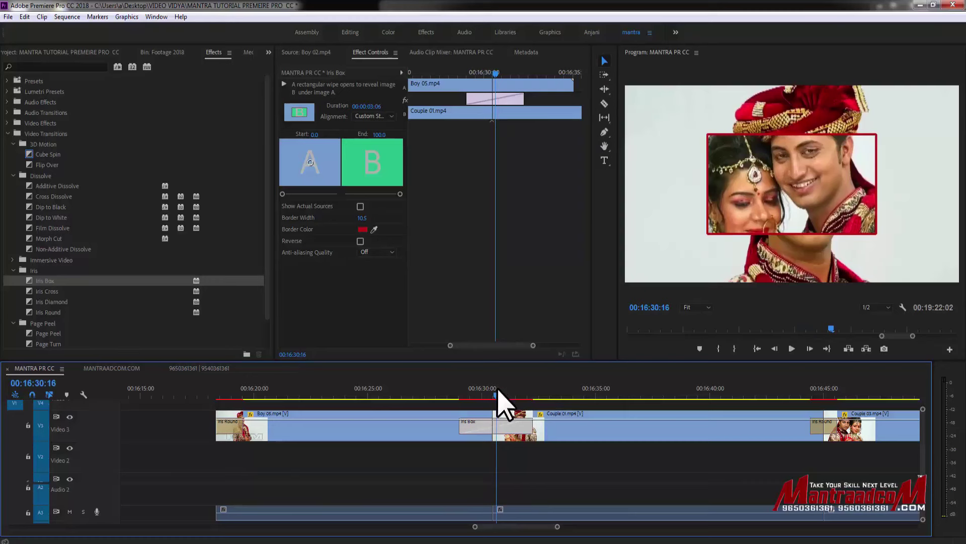
drag(497, 397, 501, 400)
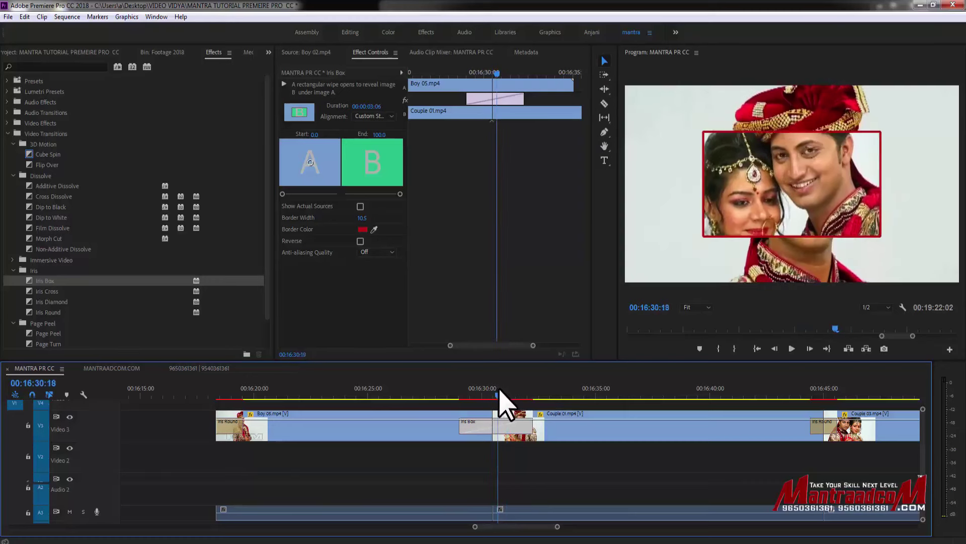
- Replace the Iris Box with Page Peel and show its settings
drag(267, 297, 269, 327)
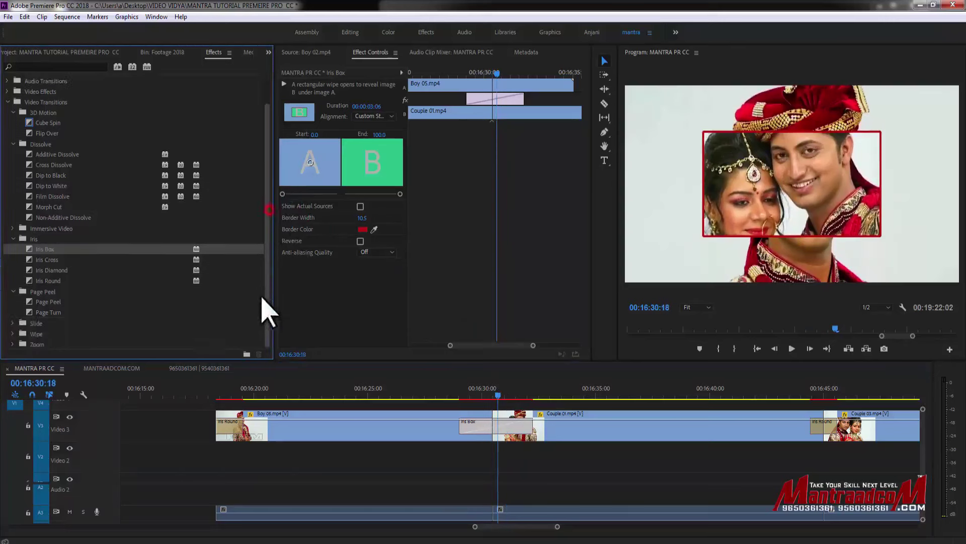
mouse_move(41, 302)
mouse_down()
mouse_move(476, 427)
mouse_move(487, 396)
mouse_up()
click(527, 429)
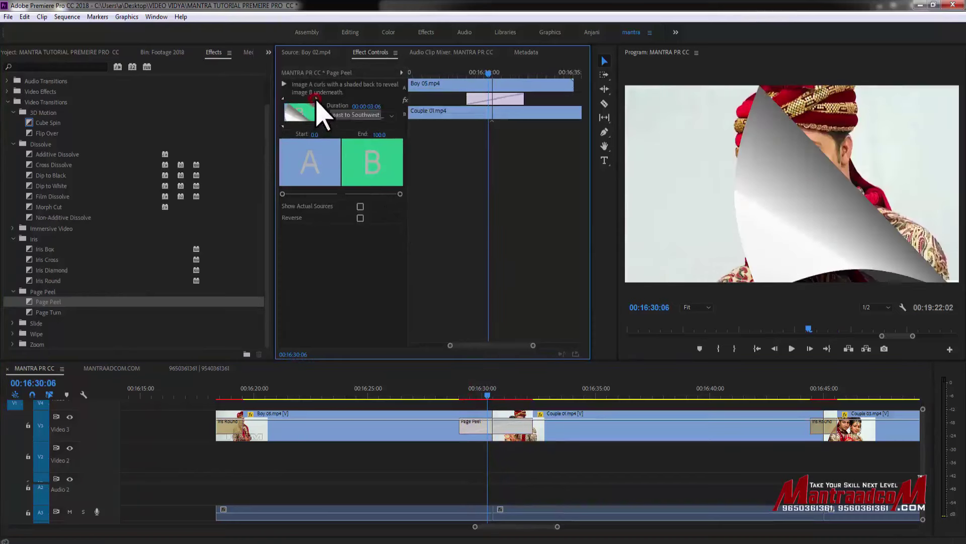
drag(463, 397, 500, 396)
- Set the peel direction to southeast-to-northwest and try Reverse on, then off
click(316, 127)
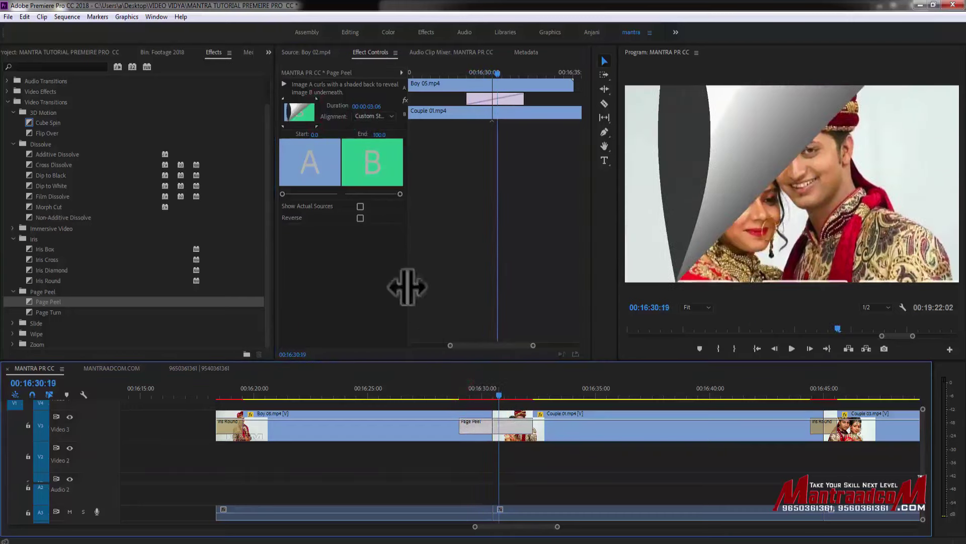
click(360, 218)
click(463, 391)
mouse_move(463, 392)
mouse_down()
mouse_move(531, 397)
mouse_move(467, 397)
mouse_up()
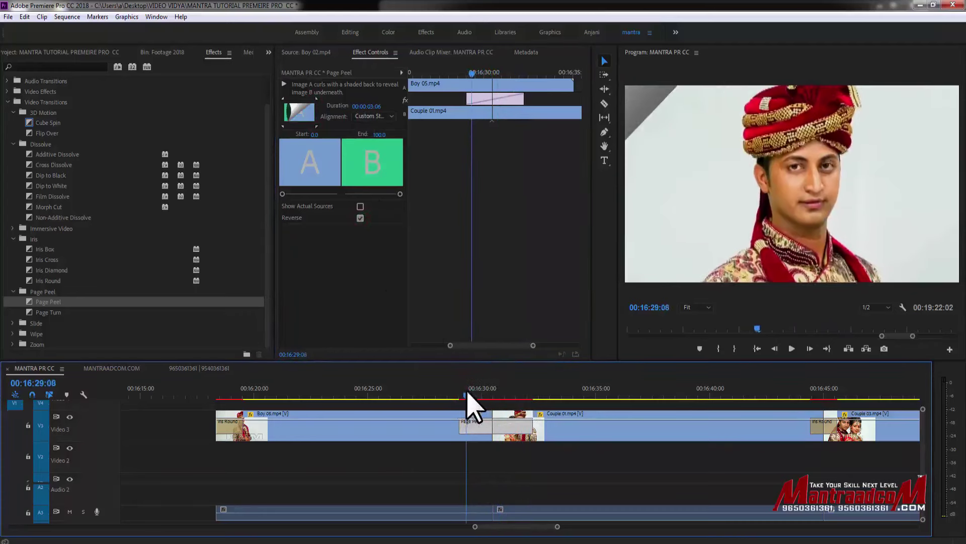
click(360, 218)
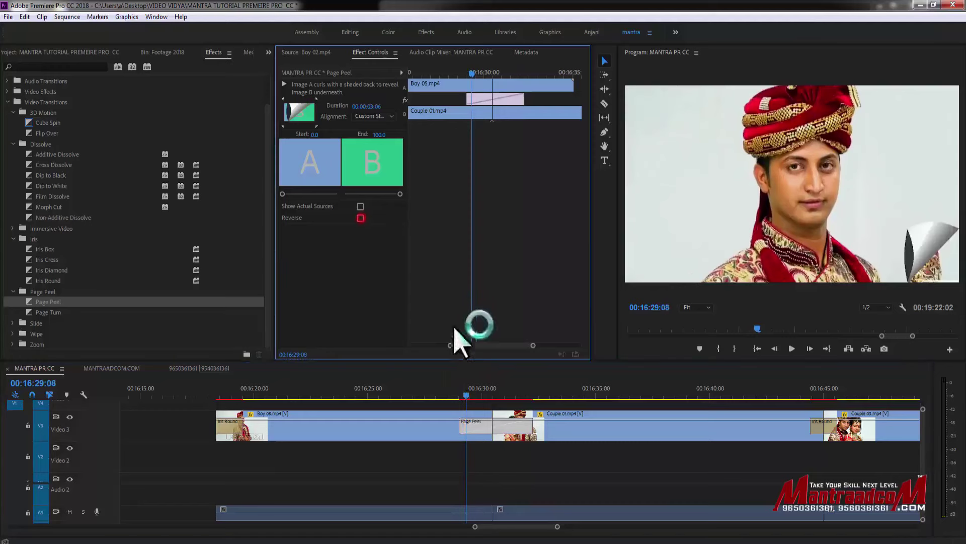
mouse_move(467, 395)
mouse_down()
mouse_move(493, 396)
mouse_move(479, 396)
mouse_up()
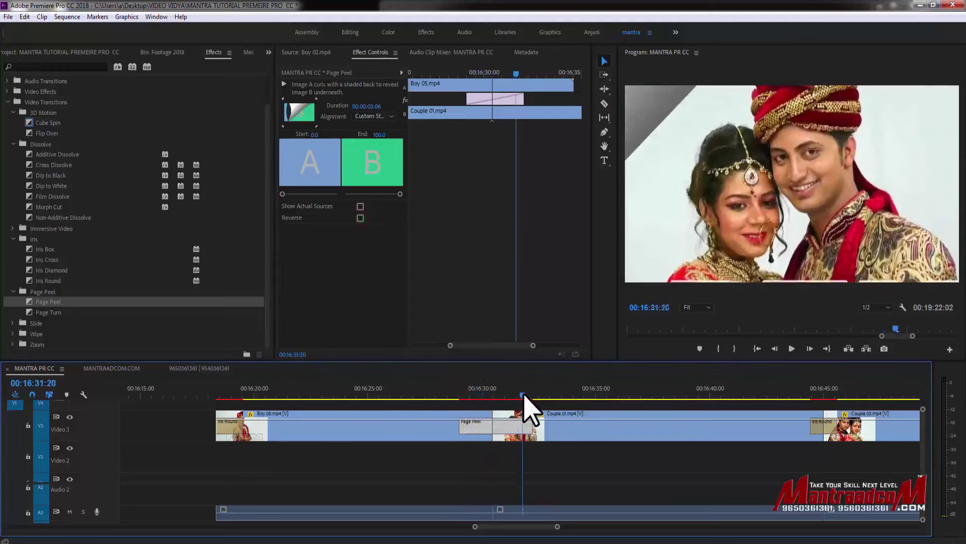
- Preview the peel reversed once more, then leave Reverse off
click(360, 218)
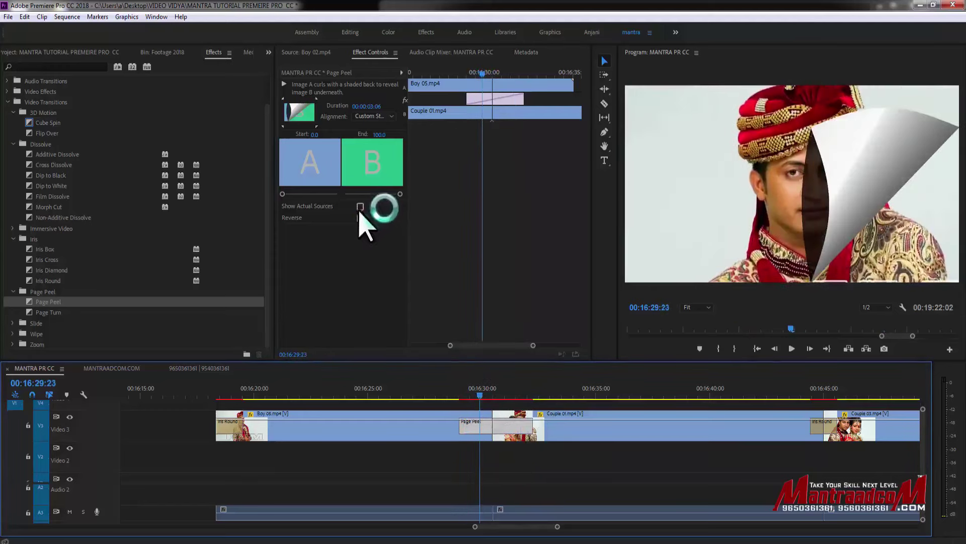
mouse_move(459, 392)
mouse_down()
mouse_move(504, 396)
mouse_move(485, 395)
mouse_up()
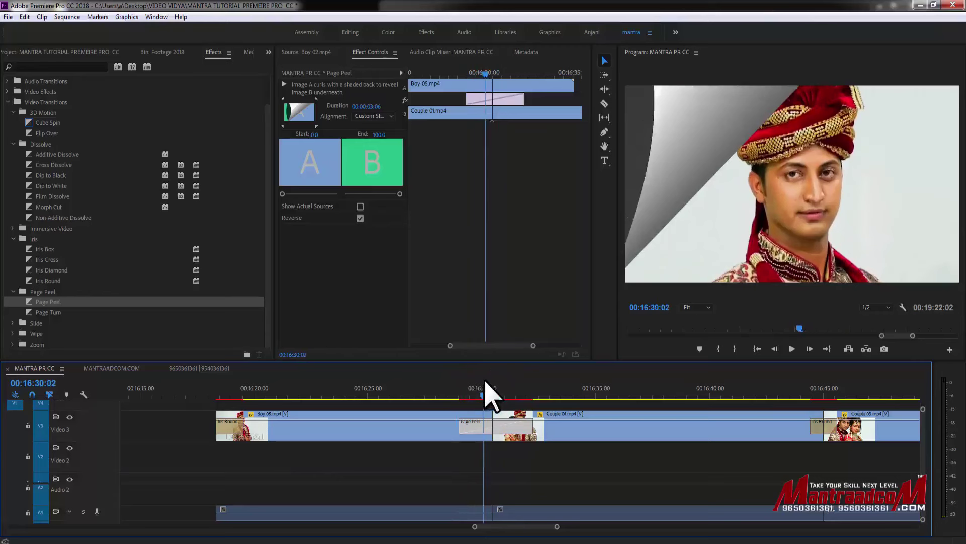
click(361, 218)
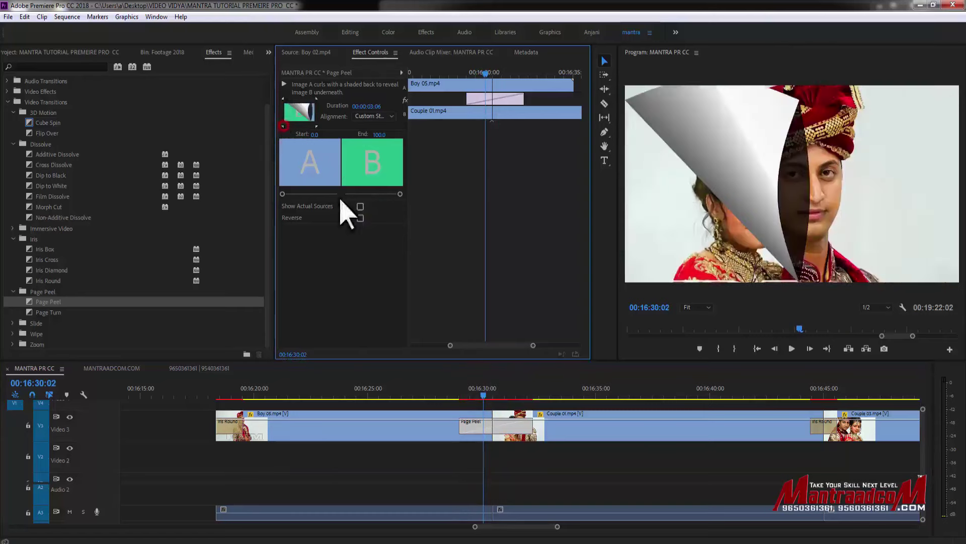
mouse_move(468, 395)
mouse_down()
mouse_move(499, 395)
mouse_move(479, 396)
mouse_up()
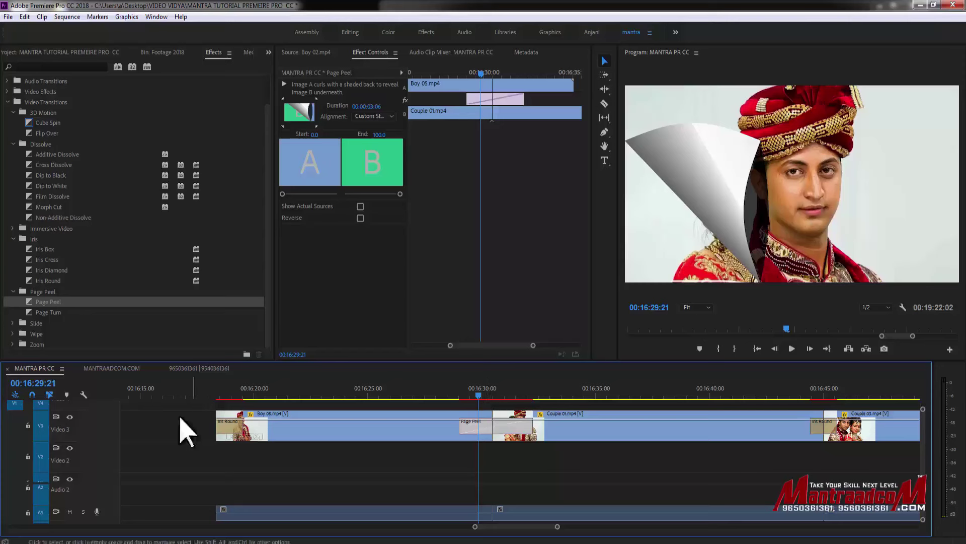
- Drop Band Slide from the Slide group in place of the Page Peel
click(266, 335)
click(12, 323)
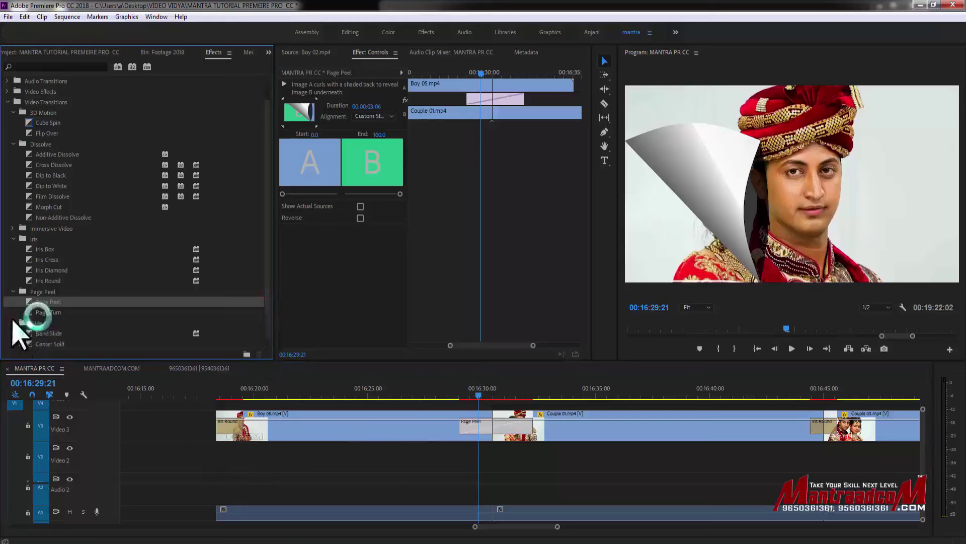
scroll(270, 237, down, 2)
mouse_move(50, 280)
mouse_down()
mouse_move(478, 426)
mouse_move(510, 396)
mouse_up()
click(492, 396)
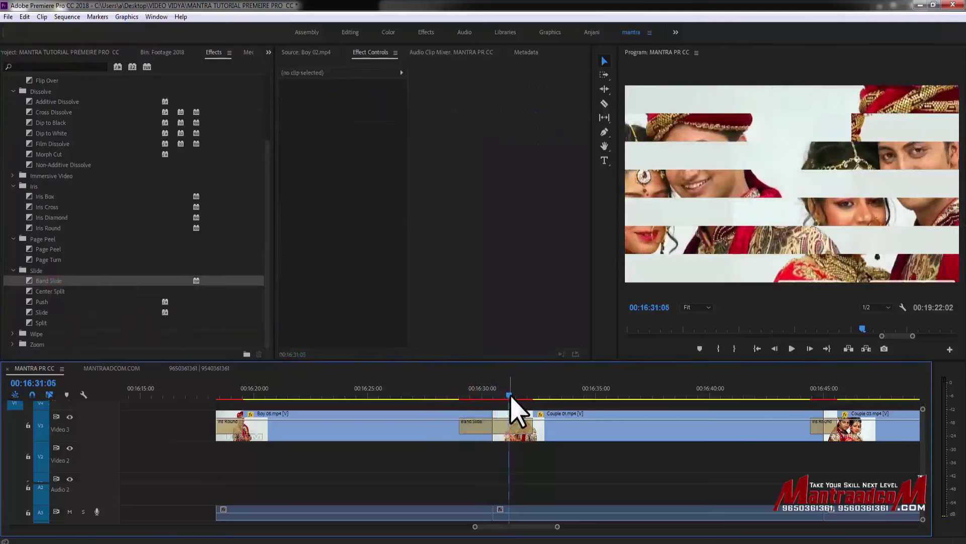
click(518, 431)
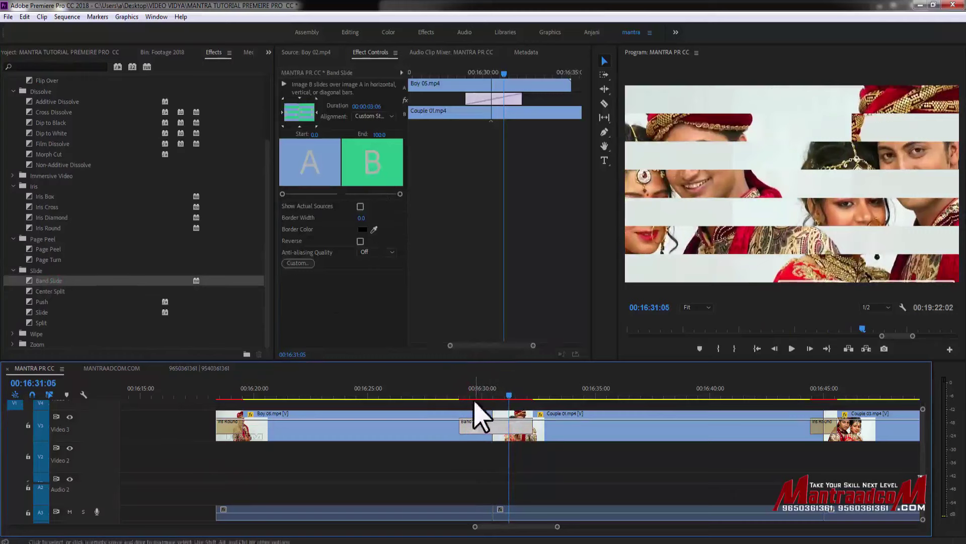
click(498, 395)
drag(497, 396, 493, 396)
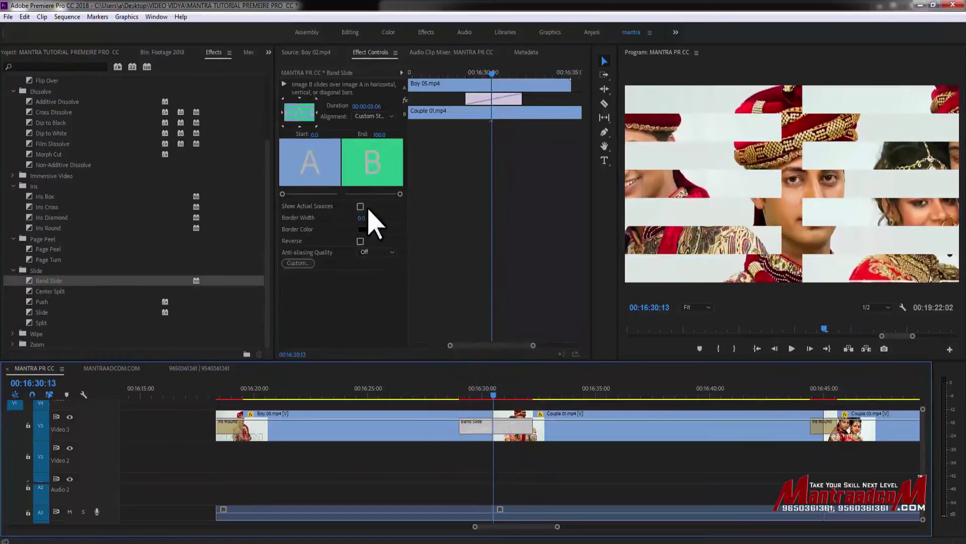
- Set the Band Slide border width to 1.5 and preview the bands
click(361, 218)
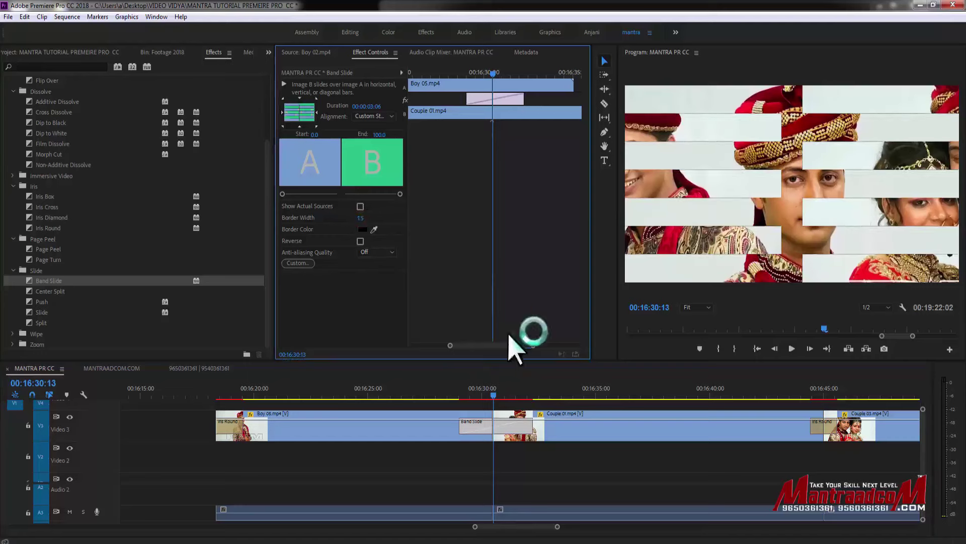
click(485, 396)
drag(488, 398, 502, 401)
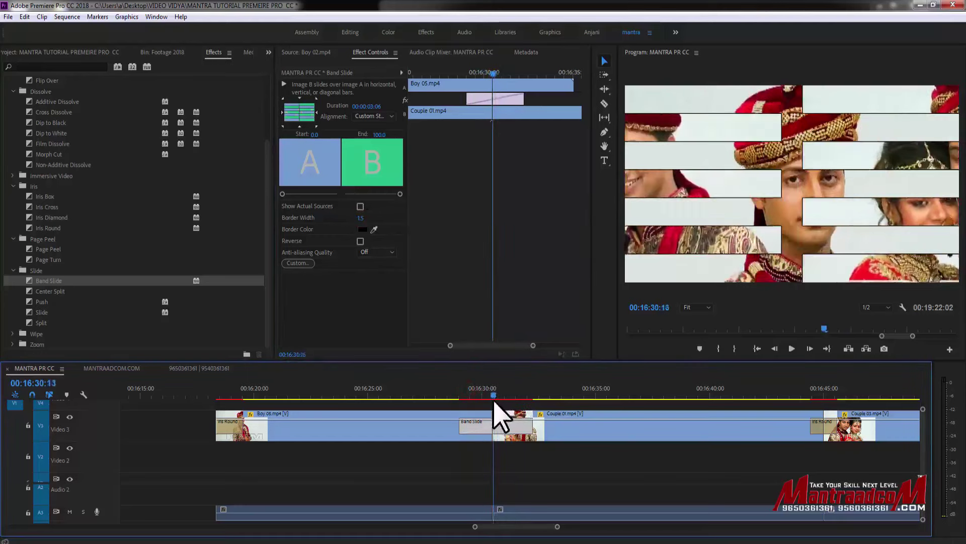
- Make the bands slide diagonally, southwest to northeast
click(300, 99)
mouse_move(485, 398)
mouse_down()
mouse_move(534, 397)
mouse_move(484, 416)
mouse_move(504, 395)
mouse_up()
click(317, 126)
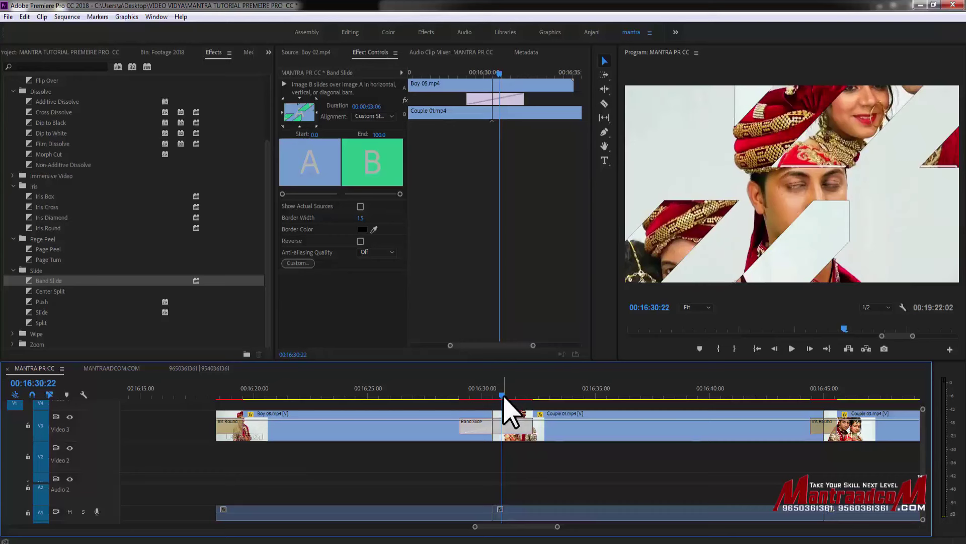
click(283, 128)
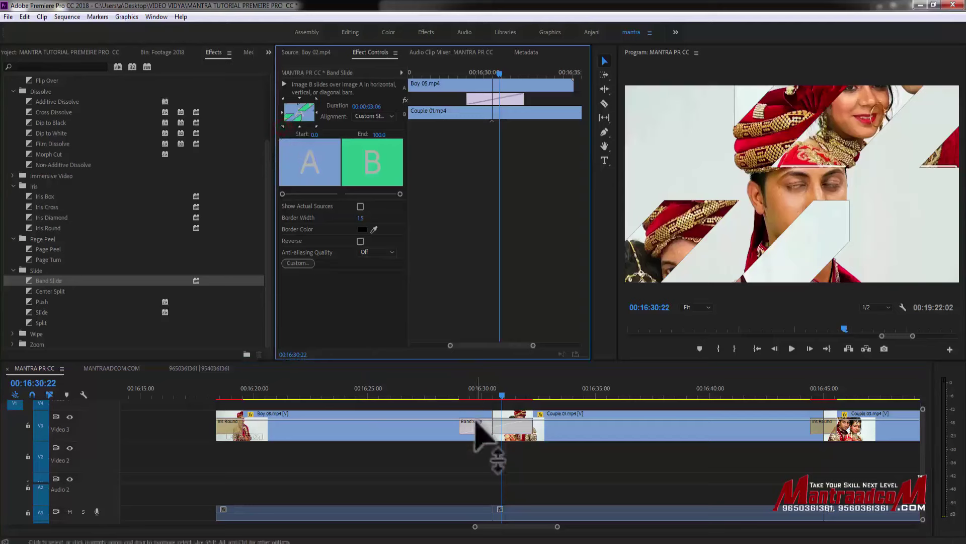
- Enter 2 for Number of bands in Band Slide's Custom settings and preview
drag(472, 395, 525, 392)
click(528, 393)
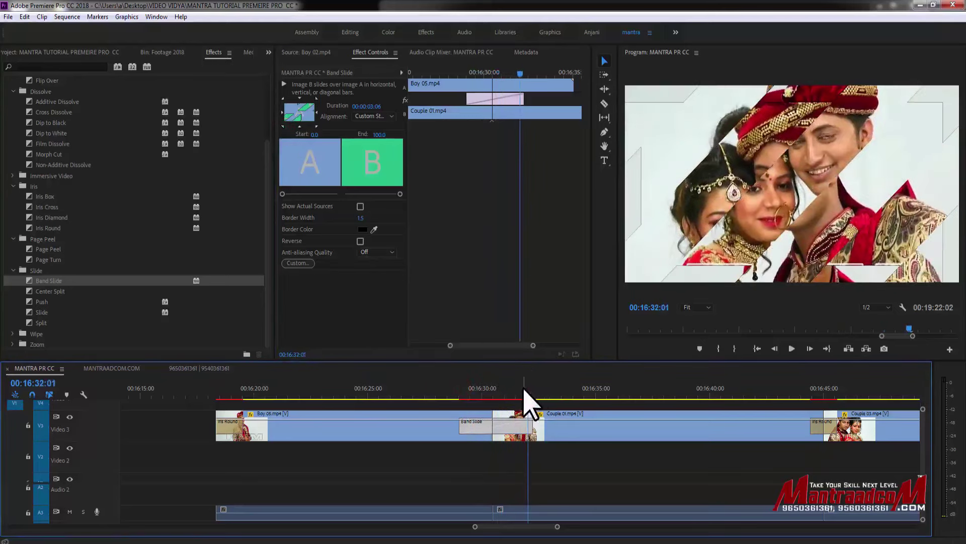
click(298, 263)
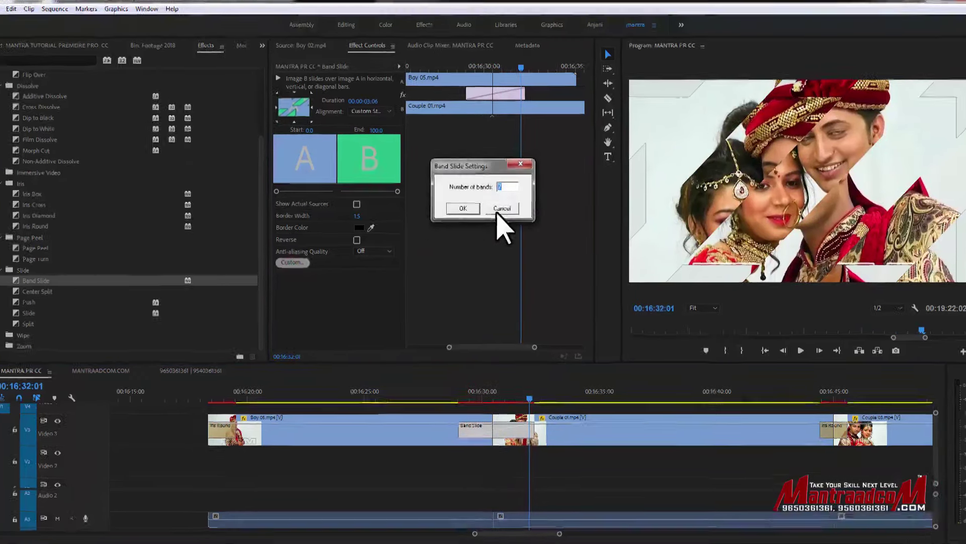
click(501, 210)
click(306, 264)
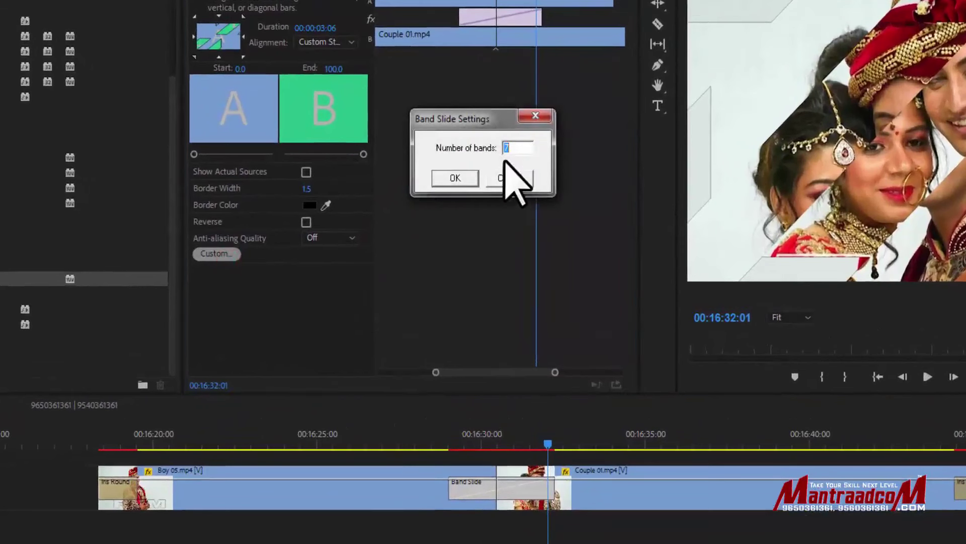
double_click(524, 148)
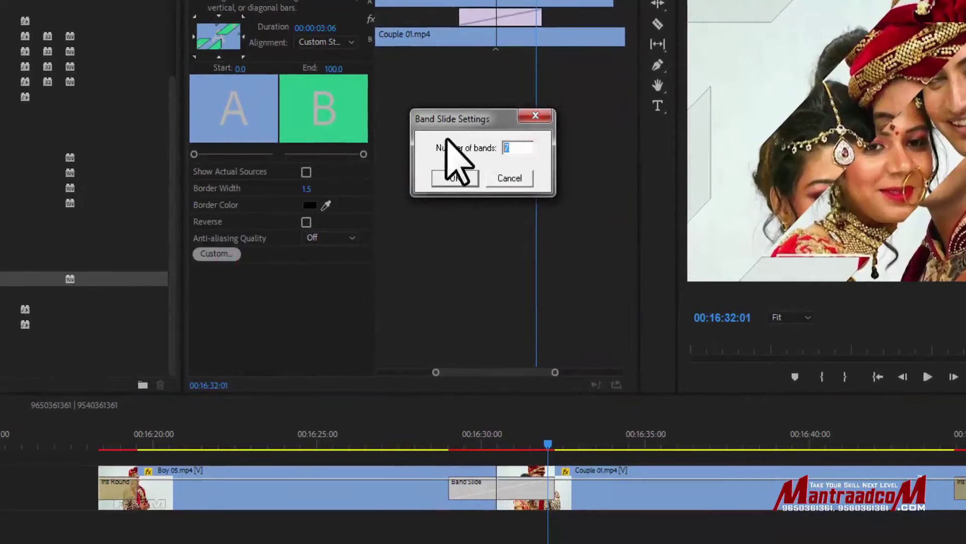
click(445, 180)
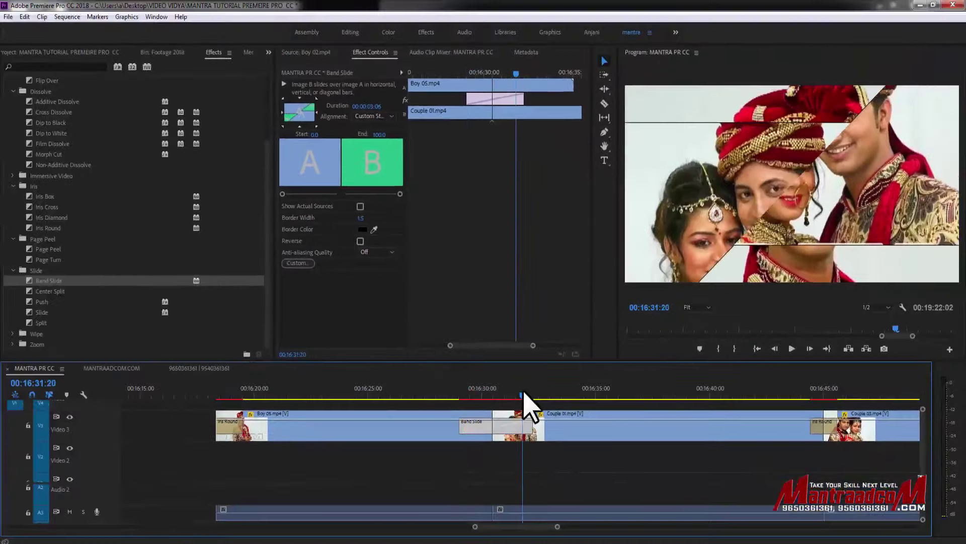
mouse_move(529, 400)
mouse_down()
mouse_move(493, 405)
mouse_move(534, 402)
mouse_up()
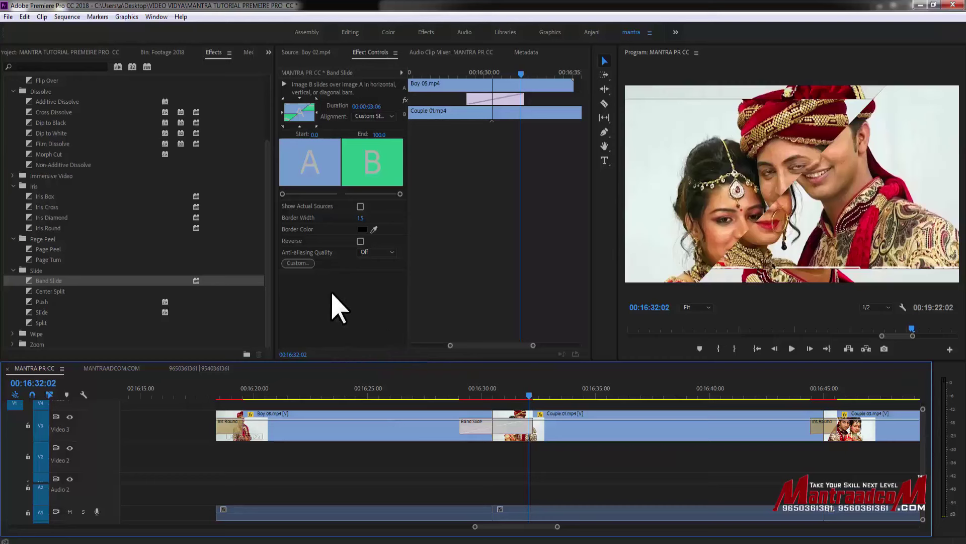
- Confirm the Custom band settings and set the Band Slide border width to 3.0
click(297, 263)
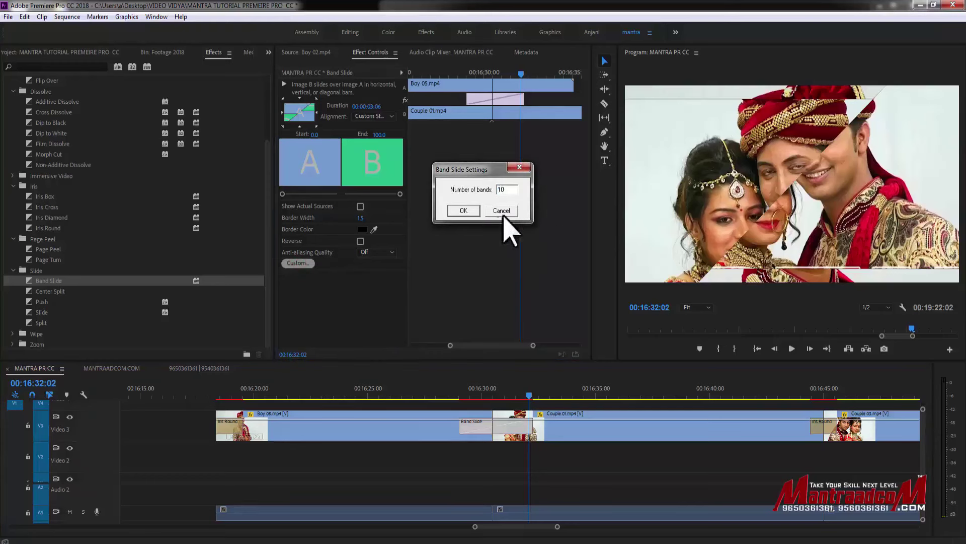
click(467, 211)
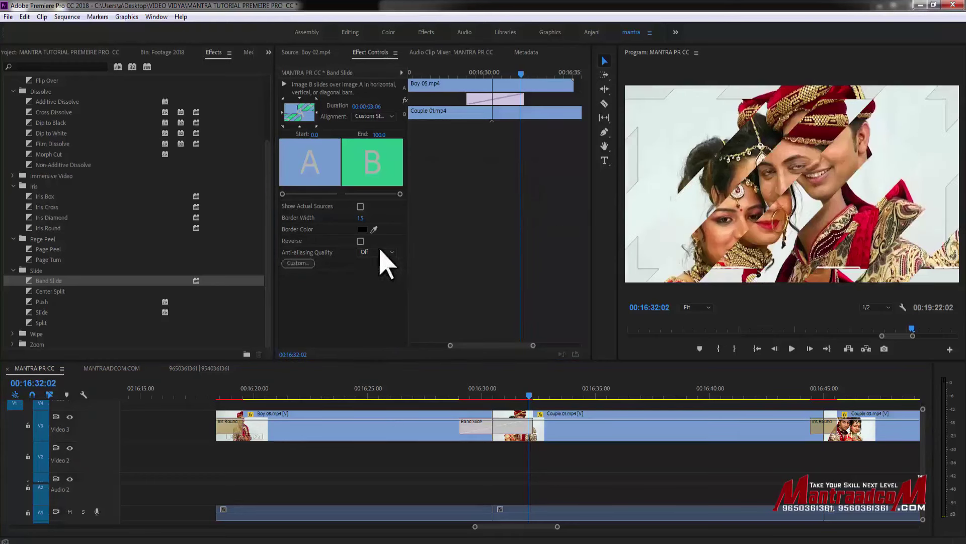
click(361, 217)
click(362, 218)
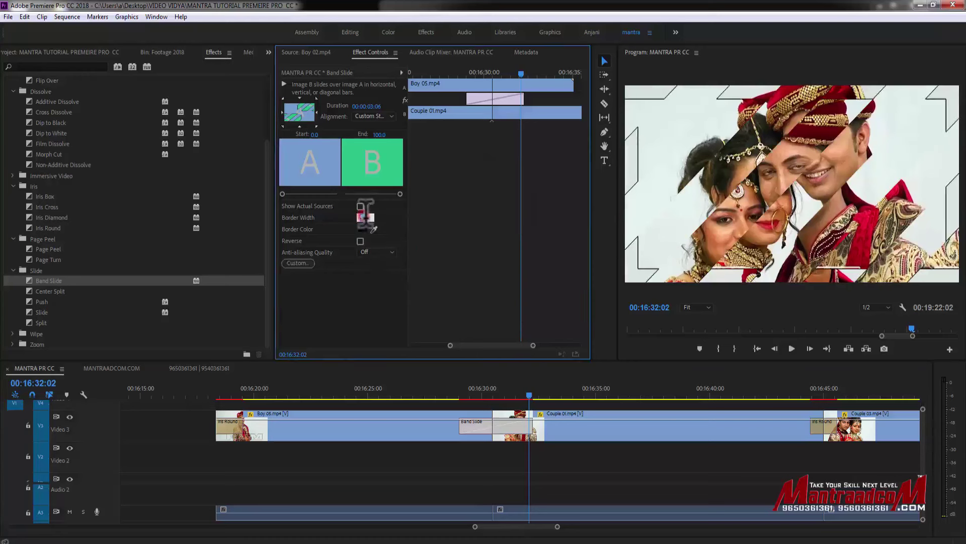
click(378, 298)
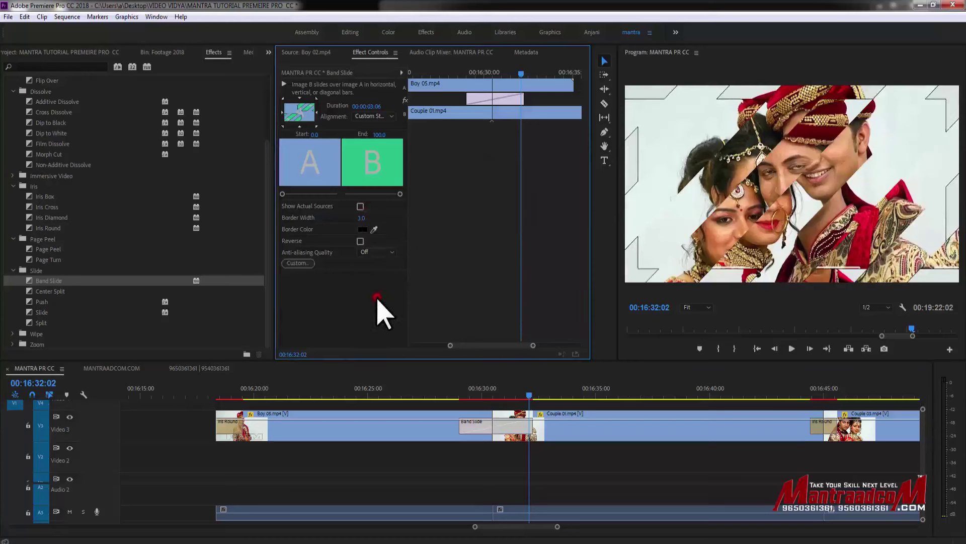
click(501, 395)
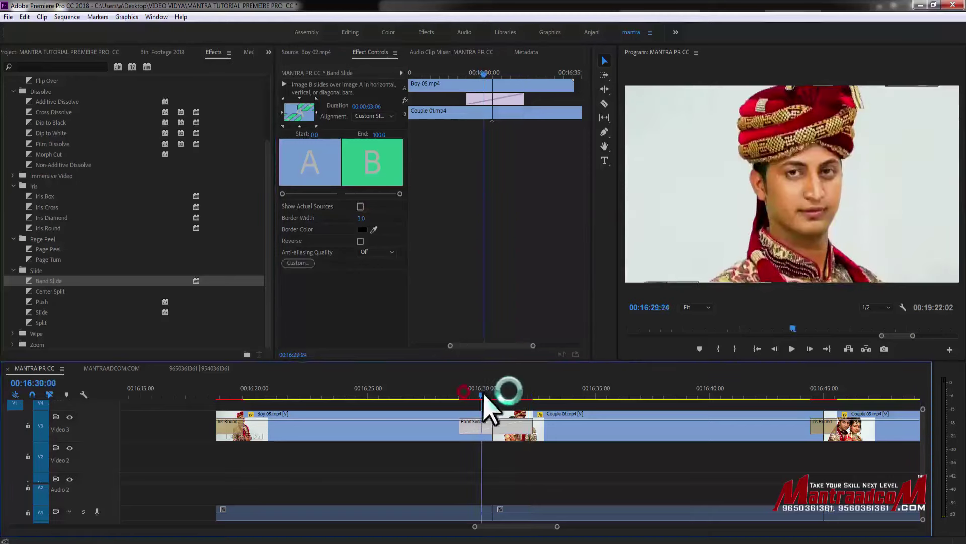
- Make the band border red and scrub through the transition
click(363, 229)
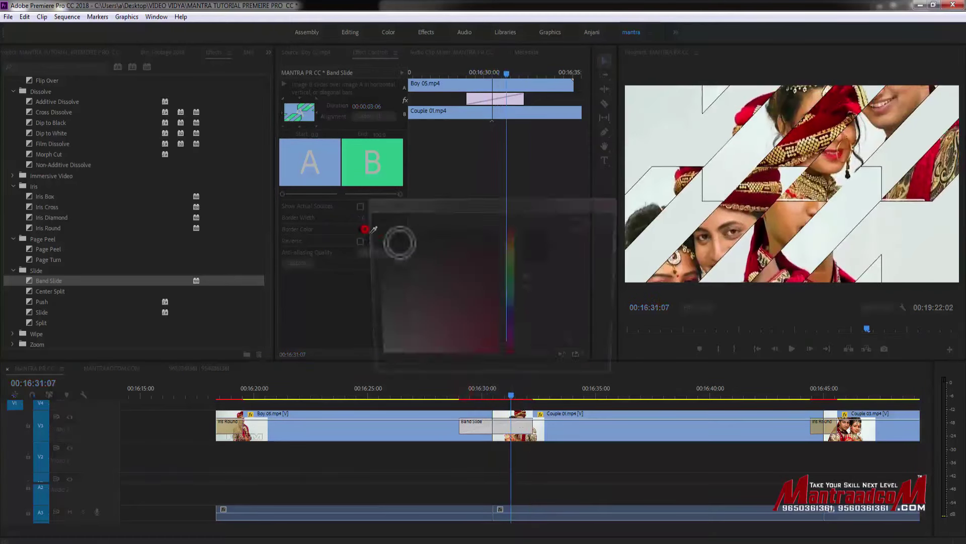
click(595, 221)
drag(458, 394, 525, 397)
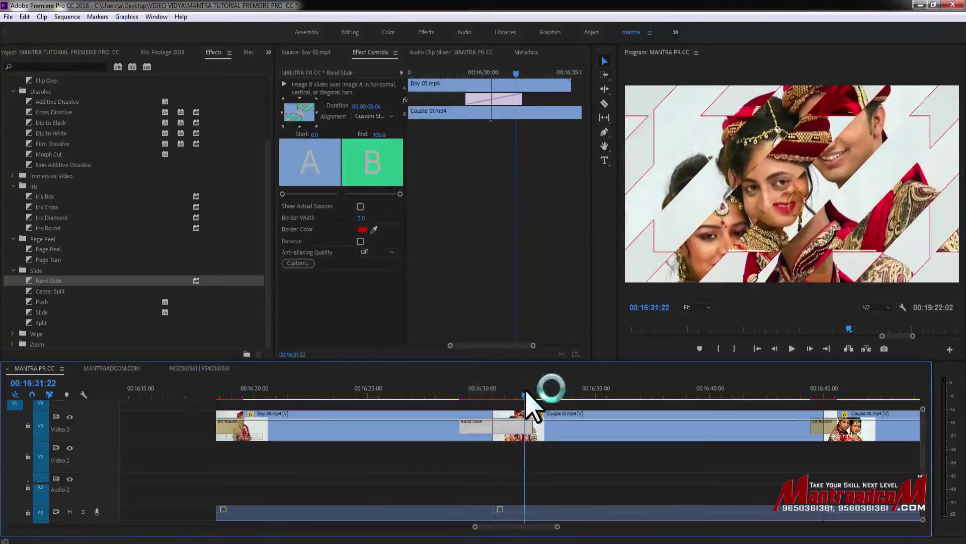
click(268, 242)
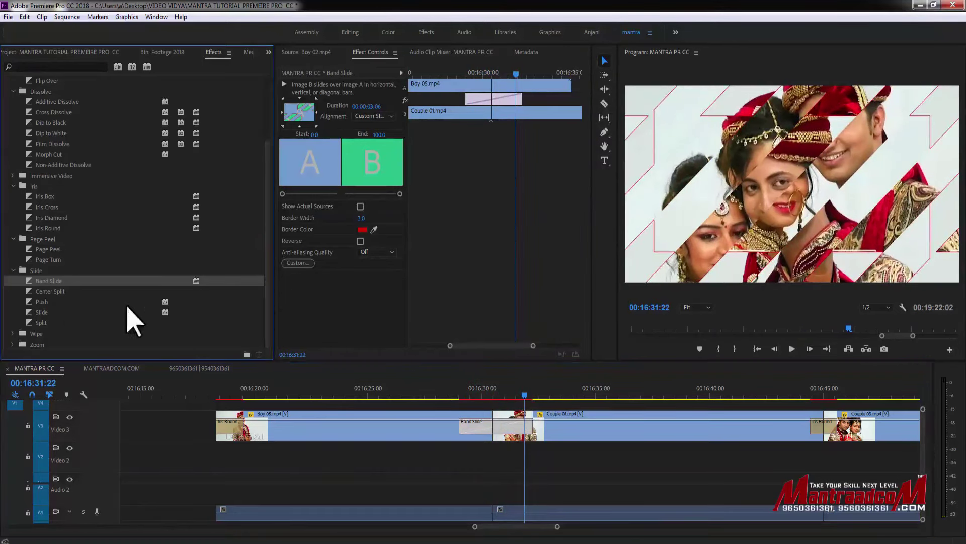
- Replace the Band Slide transition with Zoom > Cross Zoom and view its settings
click(50, 291)
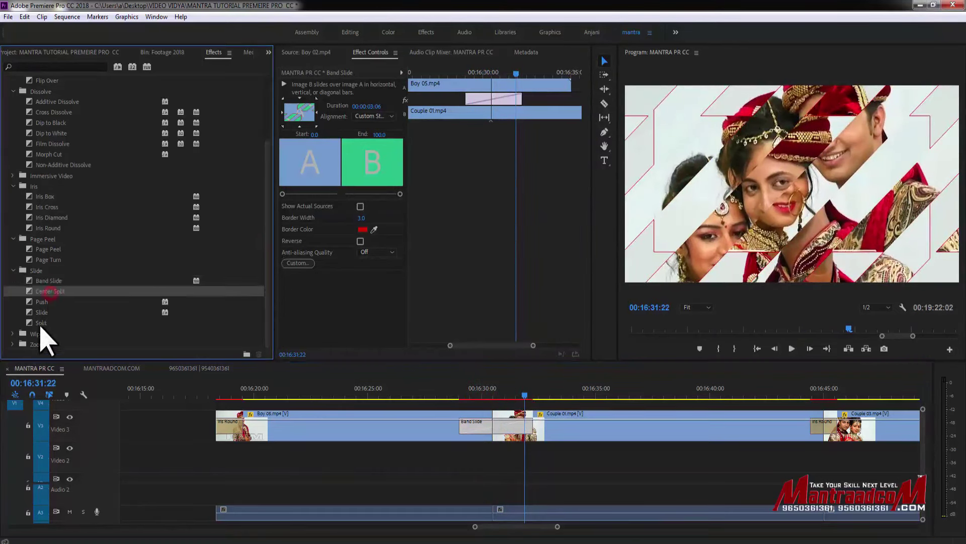
click(13, 342)
drag(266, 210, 252, 348)
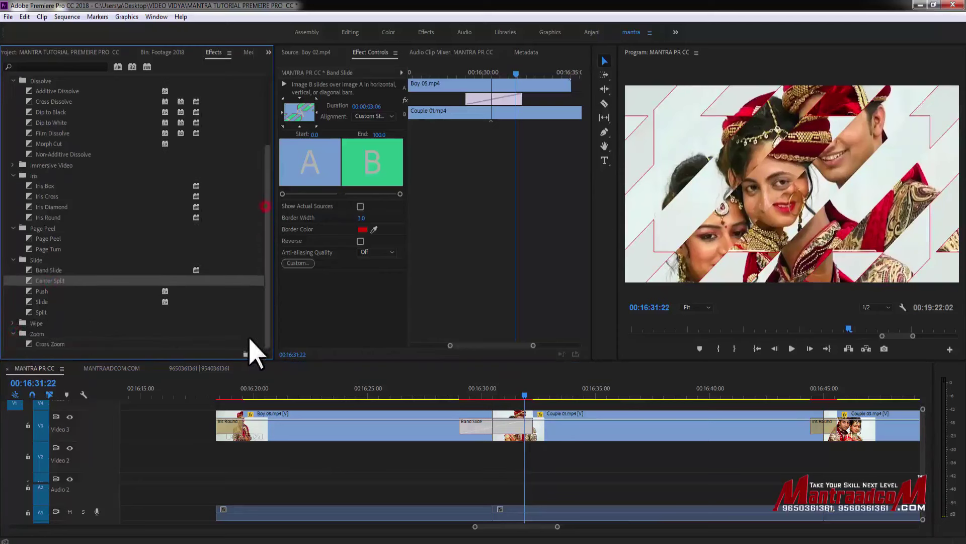
mouse_move(50, 343)
mouse_down()
mouse_move(499, 422)
mouse_move(492, 418)
mouse_move(532, 396)
mouse_move(475, 396)
mouse_up()
click(496, 426)
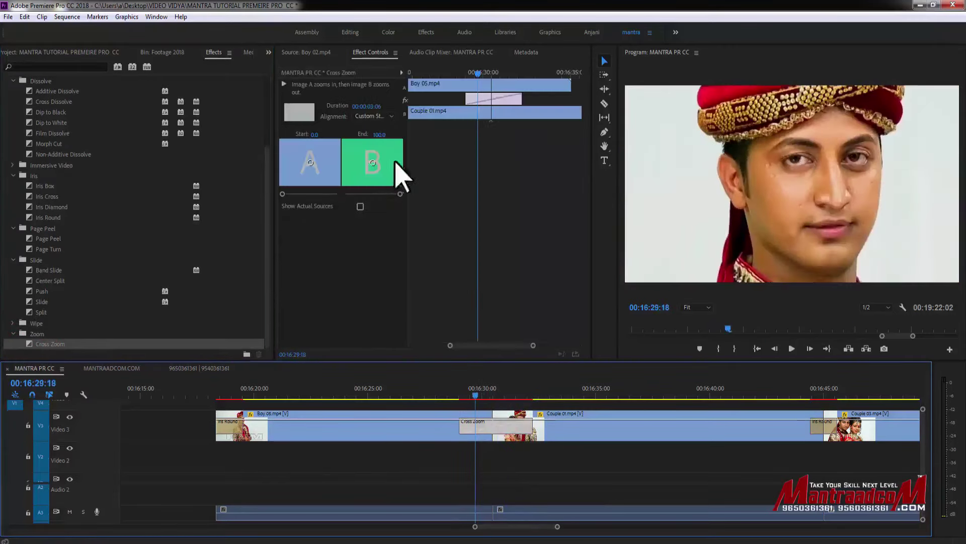
- Swap Cross Zoom for the Wipe > CheckerBoard transition between Boy 05 and Couple 01
click(12, 323)
scroll(11, 325, down, 5)
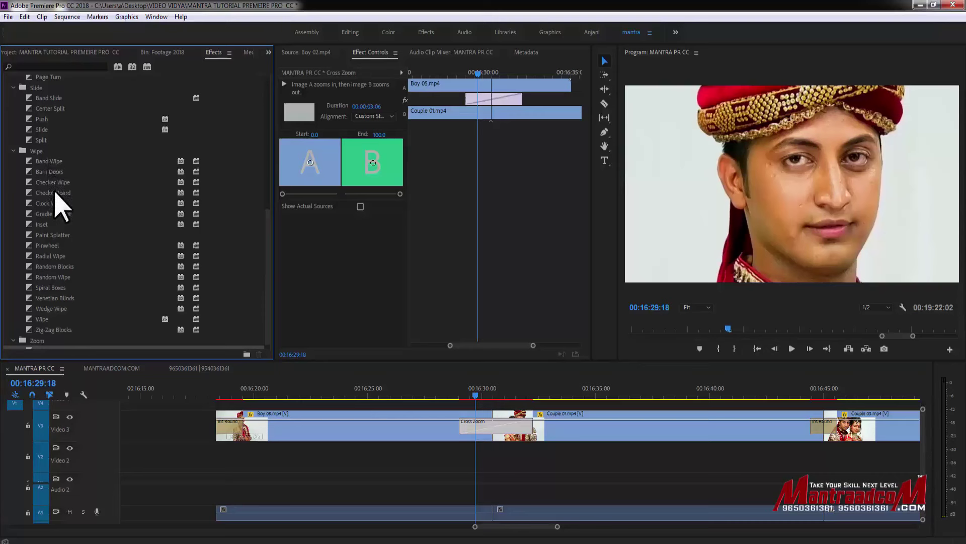
mouse_move(54, 193)
mouse_down()
mouse_move(475, 425)
mouse_move(508, 398)
mouse_up()
- Check CheckerBoard's slice settings (8 horizontal, 6 vertical) unchanged, then replace it with Radial Wipe
click(518, 425)
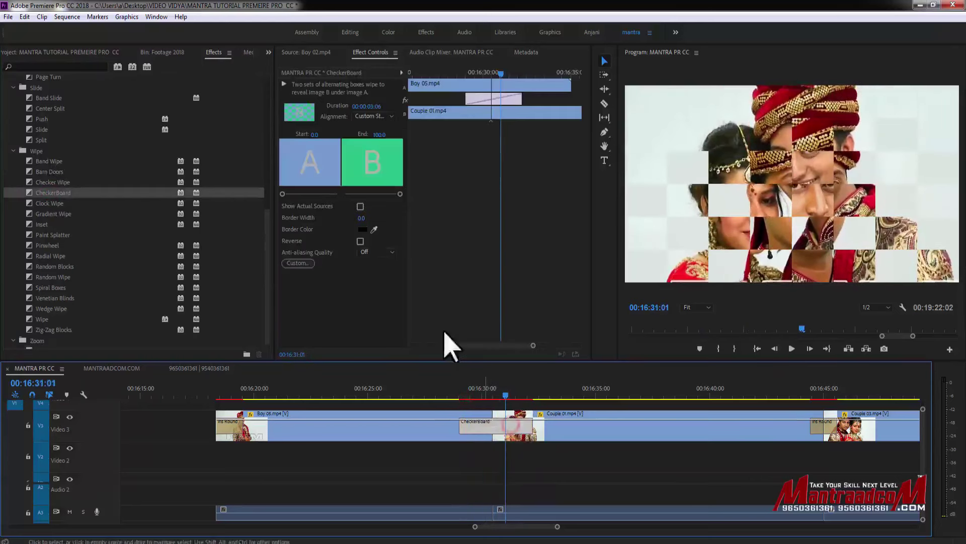
click(302, 263)
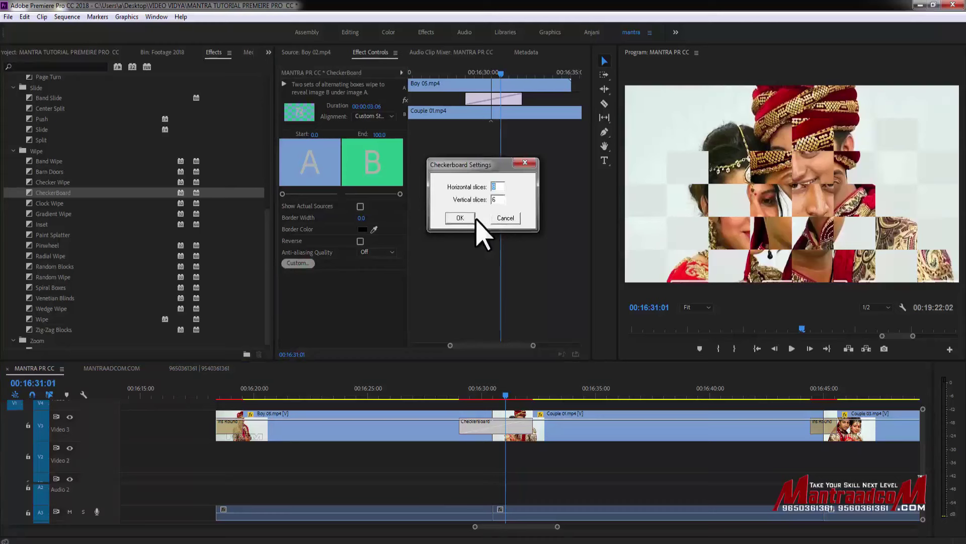
click(505, 218)
mouse_move(44, 256)
mouse_down()
mouse_move(443, 420)
mouse_move(491, 425)
mouse_up()
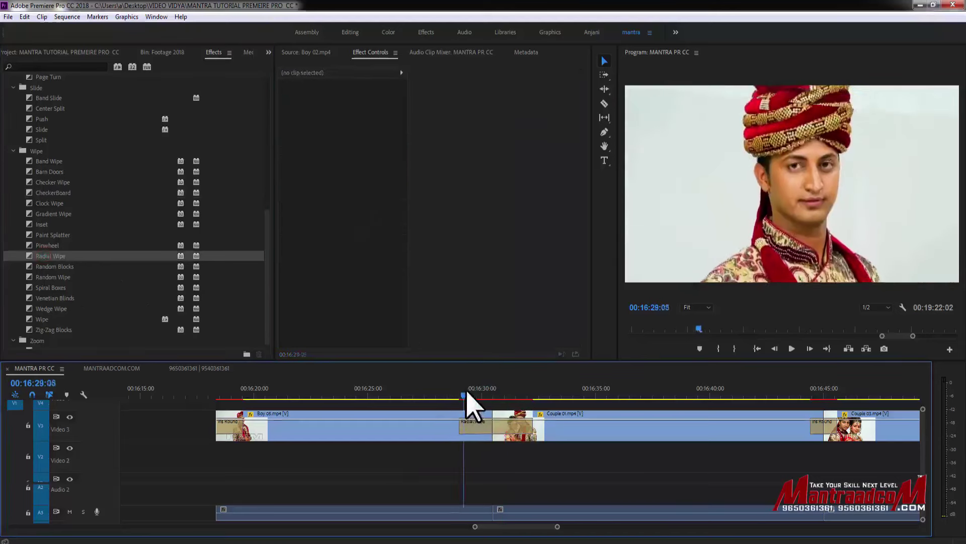
- Select the Radial Wipe between Boy 05 and Couple 01 and scrub through its sweep
click(515, 425)
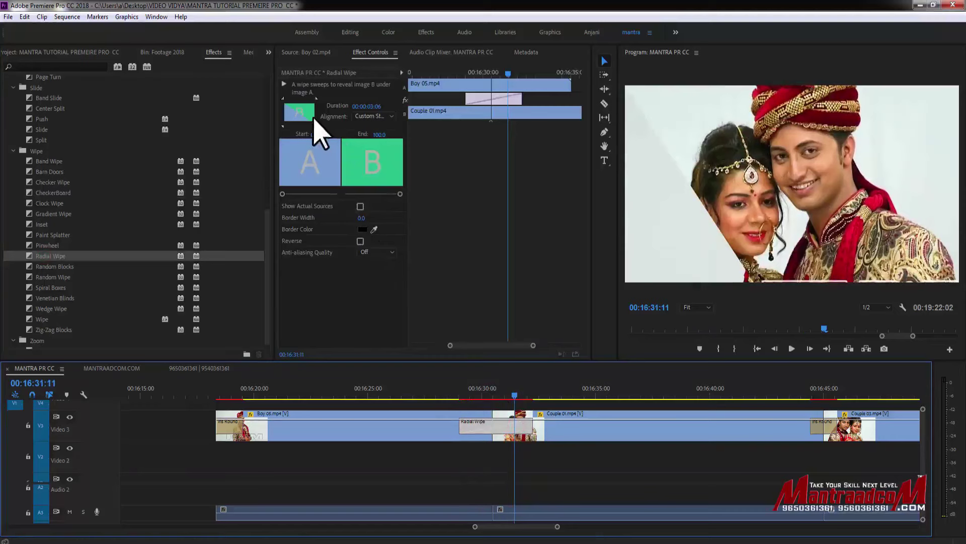
mouse_move(466, 396)
mouse_down()
mouse_move(507, 397)
mouse_move(462, 397)
mouse_up()
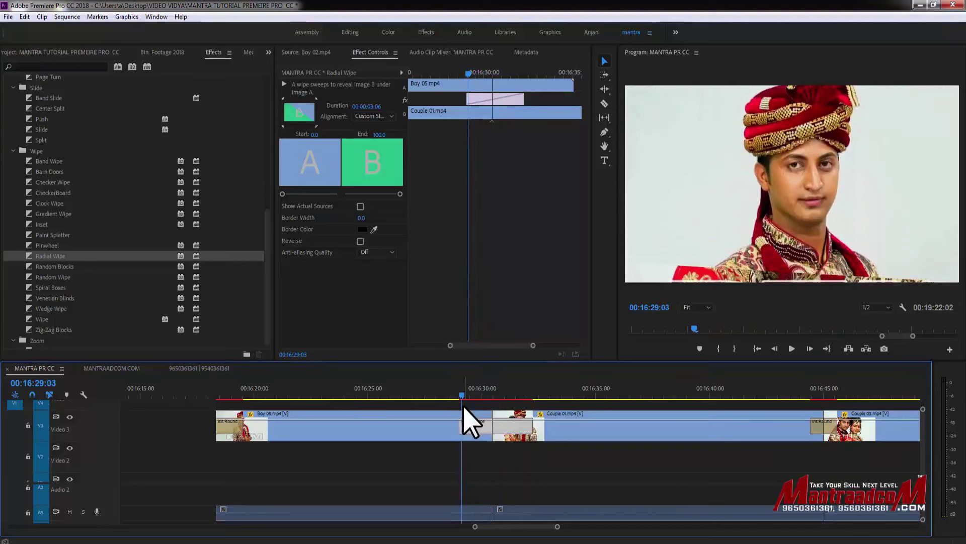
mouse_move(463, 405)
mouse_down()
mouse_move(509, 397)
mouse_move(504, 404)
mouse_move(538, 421)
mouse_move(515, 418)
mouse_up()
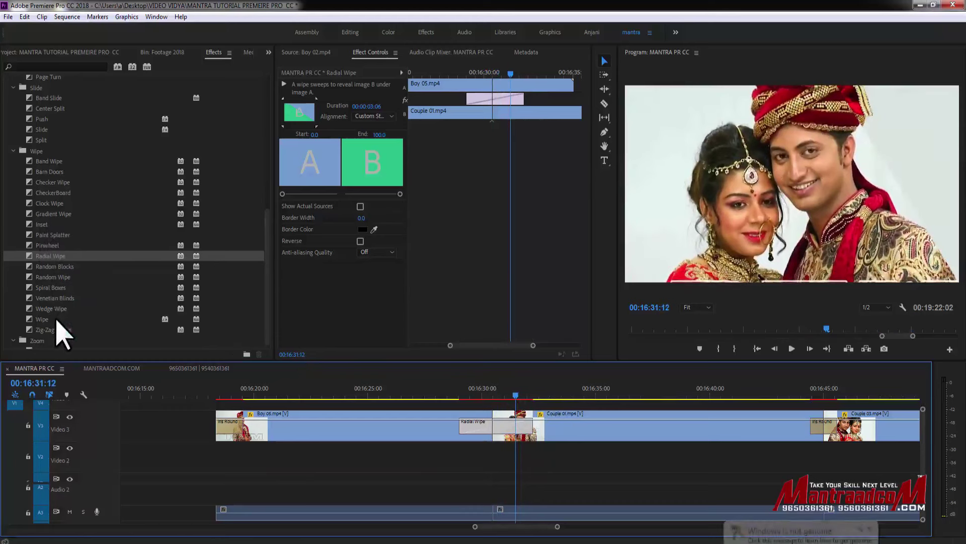
- Replace Radial Wipe with the Zig-Zag Blocks transition and scrub through it
click(59, 329)
drag(59, 330, 516, 431)
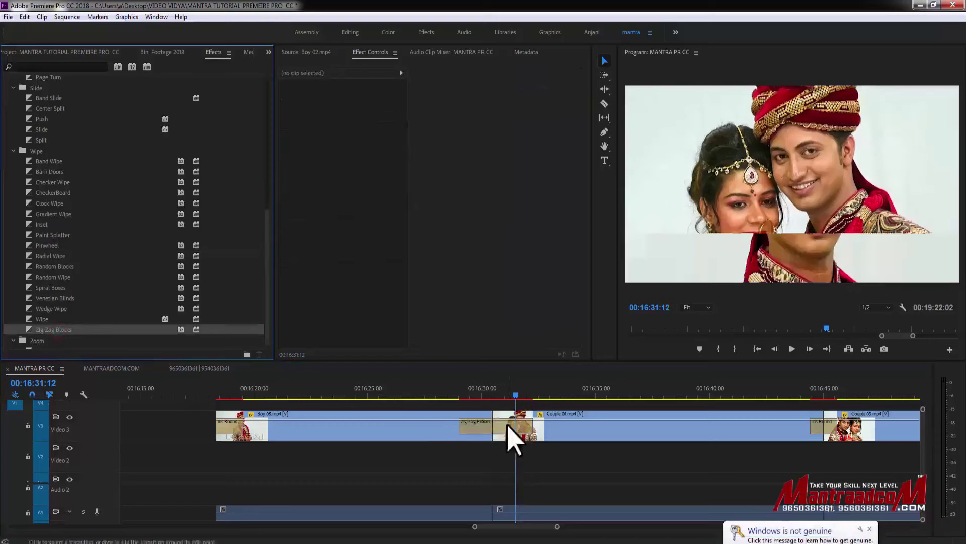
drag(466, 398, 527, 398)
- Review Zig-Zag Blocks' custom settings without changes, then replace it with Band Wipe
click(502, 418)
click(298, 264)
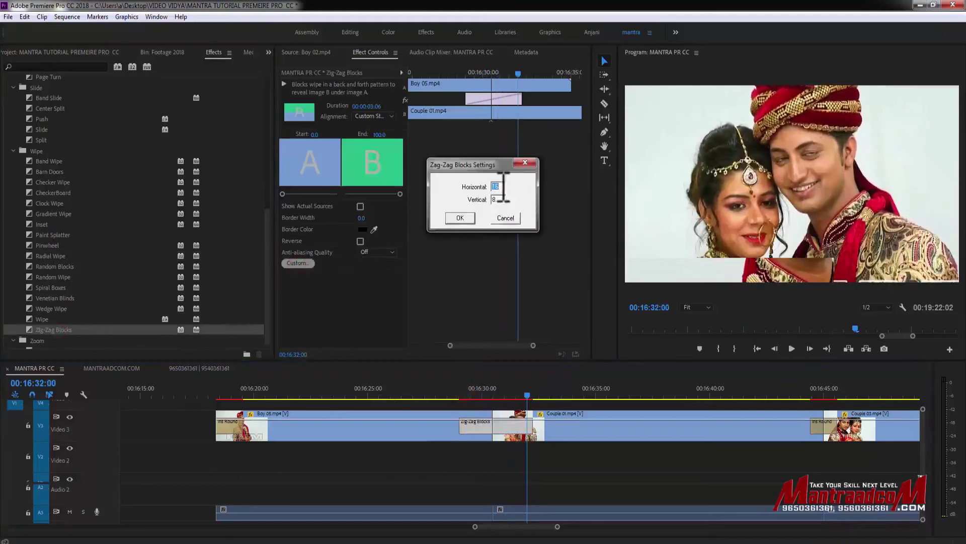
click(505, 218)
drag(468, 395, 532, 396)
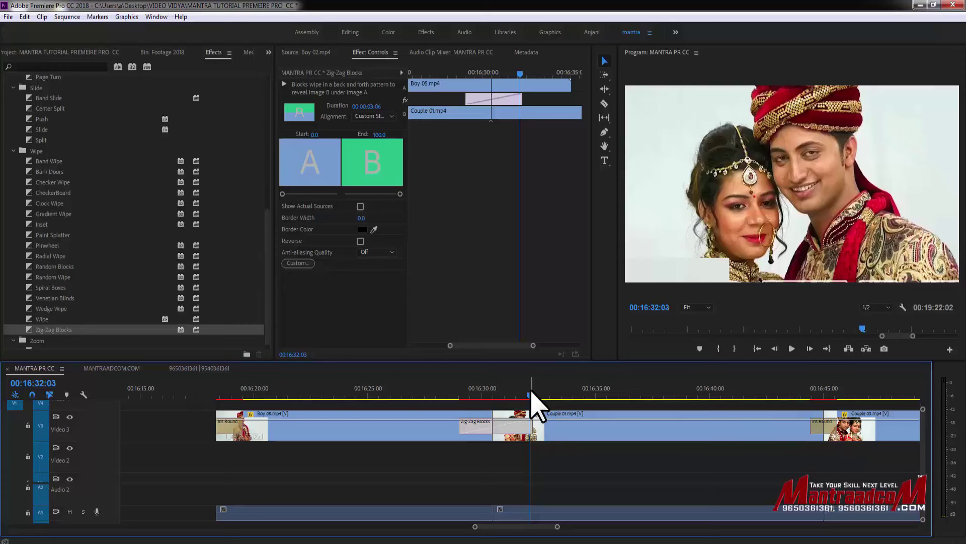
mouse_move(49, 161)
mouse_down()
mouse_move(484, 408)
mouse_move(480, 398)
mouse_move(497, 399)
mouse_move(477, 399)
mouse_move(505, 398)
mouse_up()
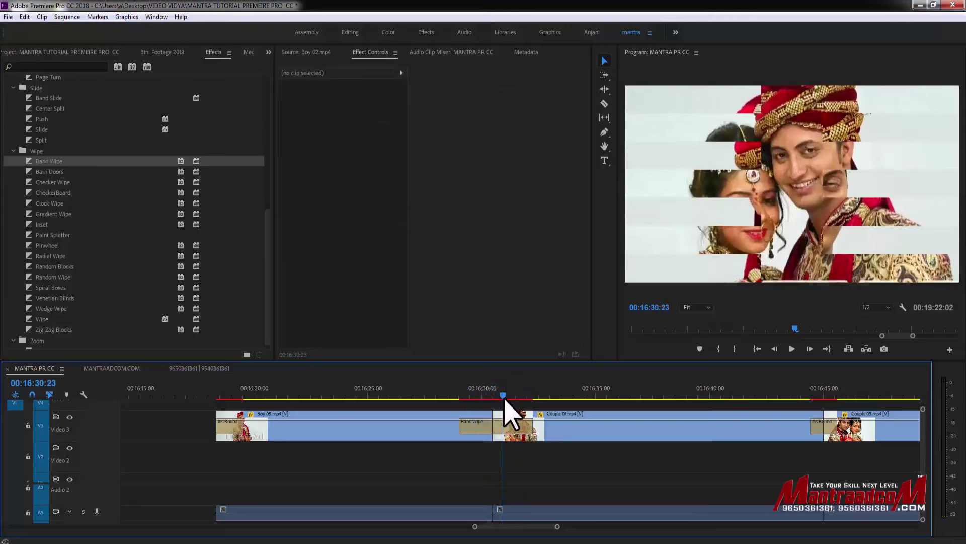
- Set the Band Wipe border width to 2.0
click(508, 428)
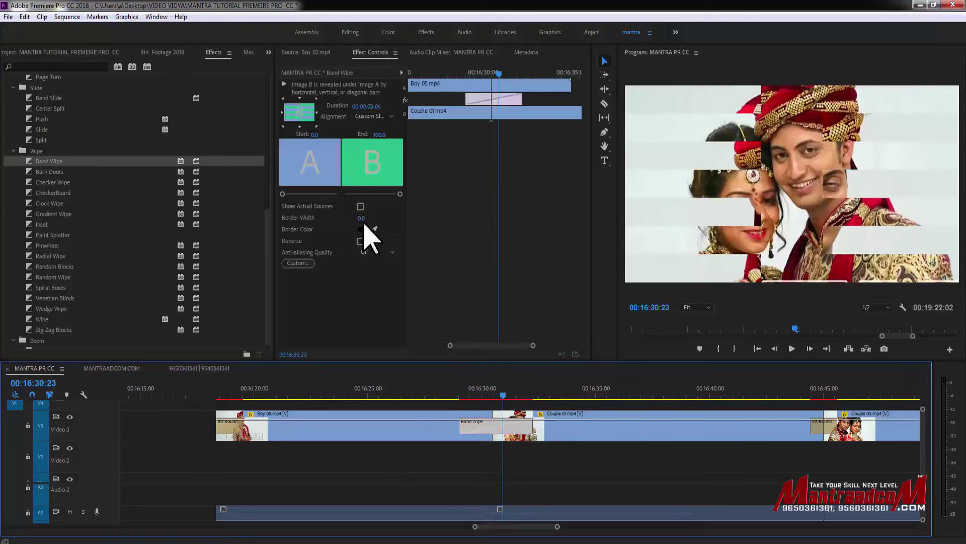
drag(362, 218, 381, 225)
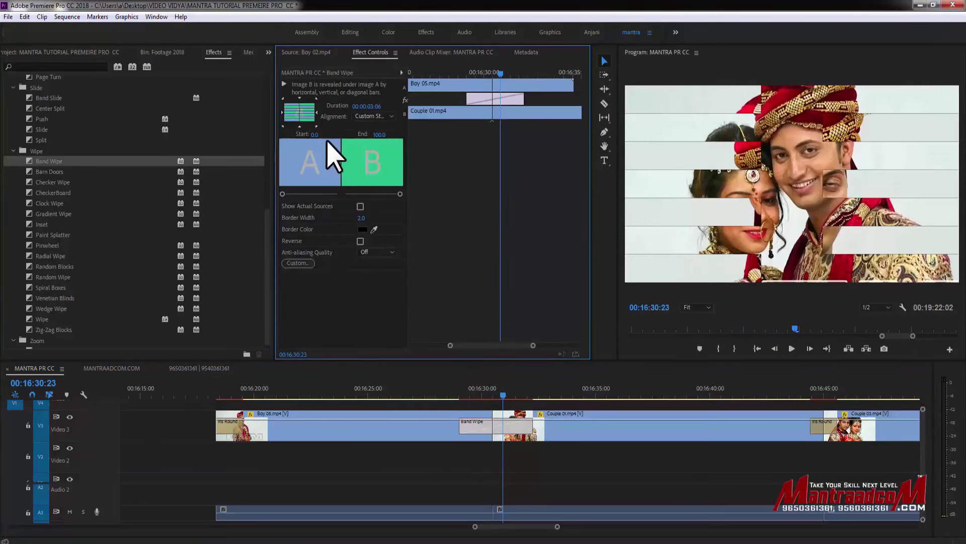
drag(479, 395, 512, 398)
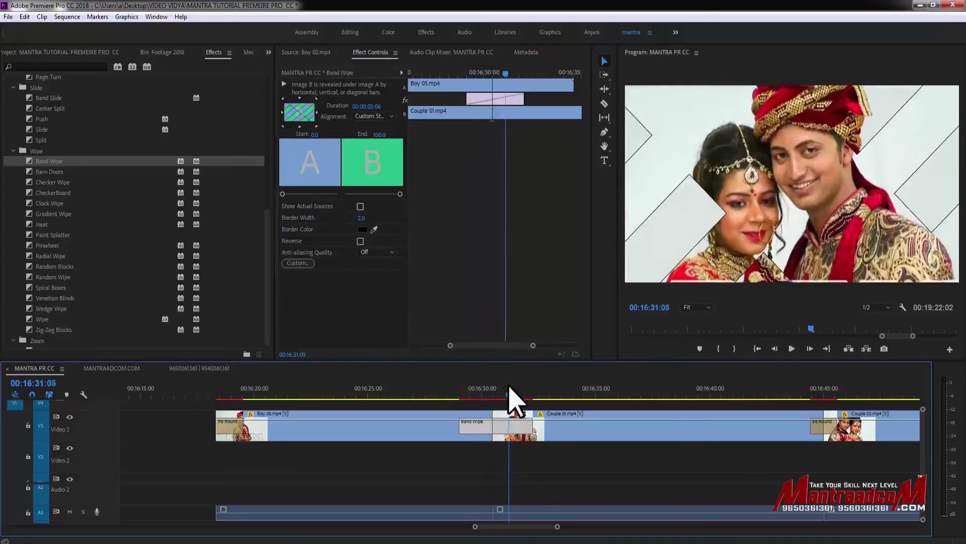
- Set the Band Wipe number of bands to 2 and preview the transition
click(297, 263)
click(503, 191)
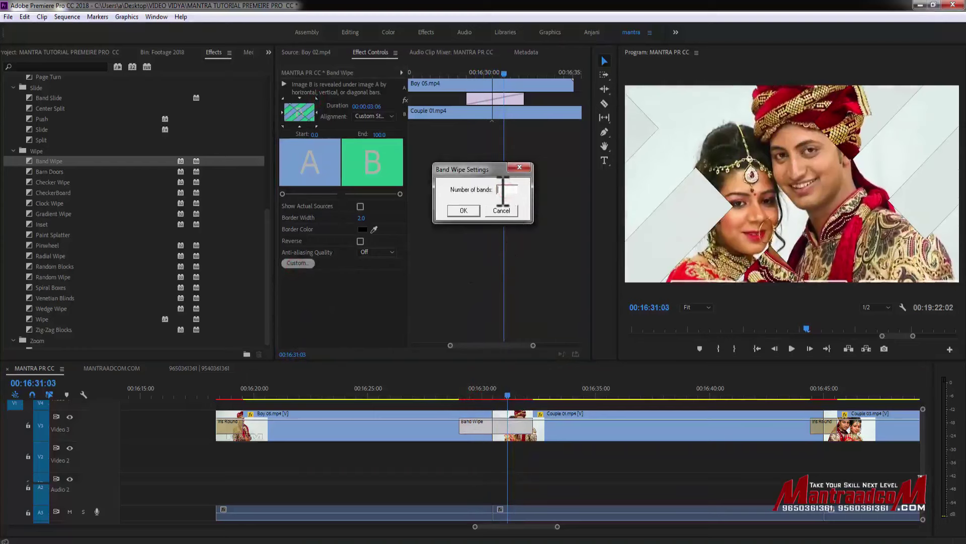
text(2)
click(464, 211)
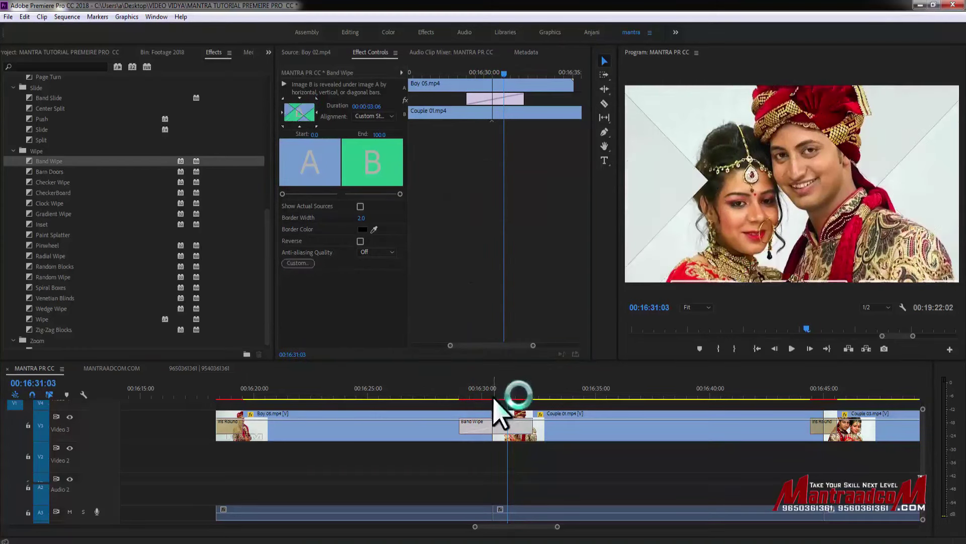
mouse_move(466, 394)
mouse_down()
mouse_move(513, 391)
mouse_move(493, 398)
mouse_up()
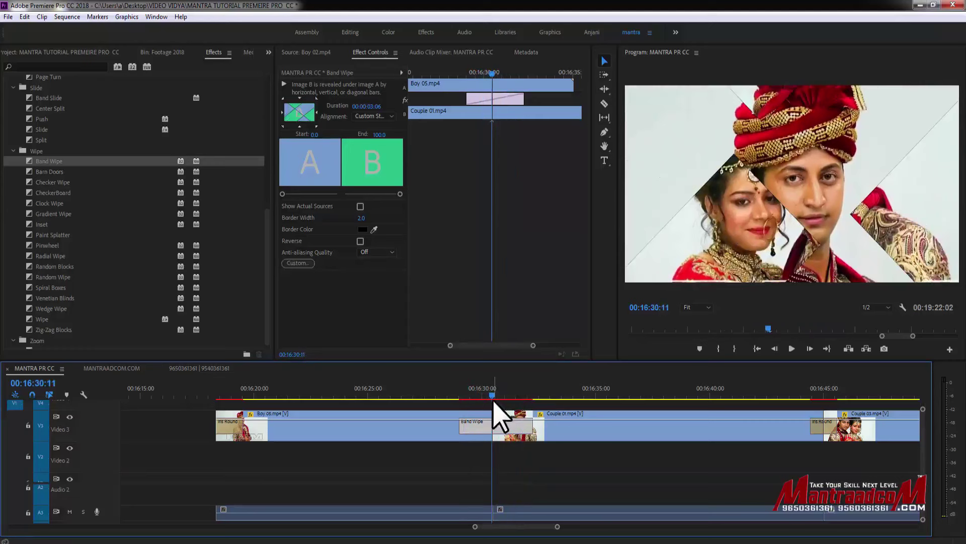